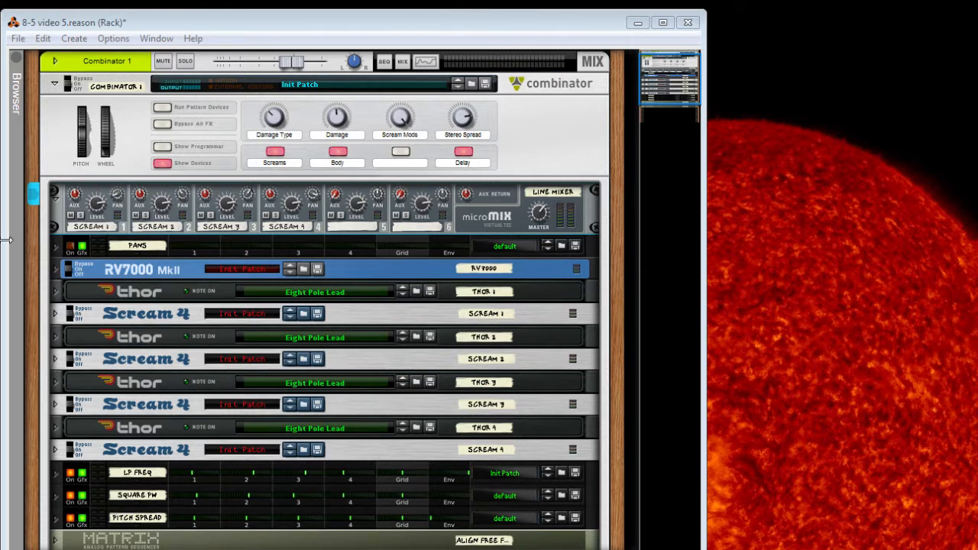
- Turn on the PANS CV Toolbox device
click(68, 249)
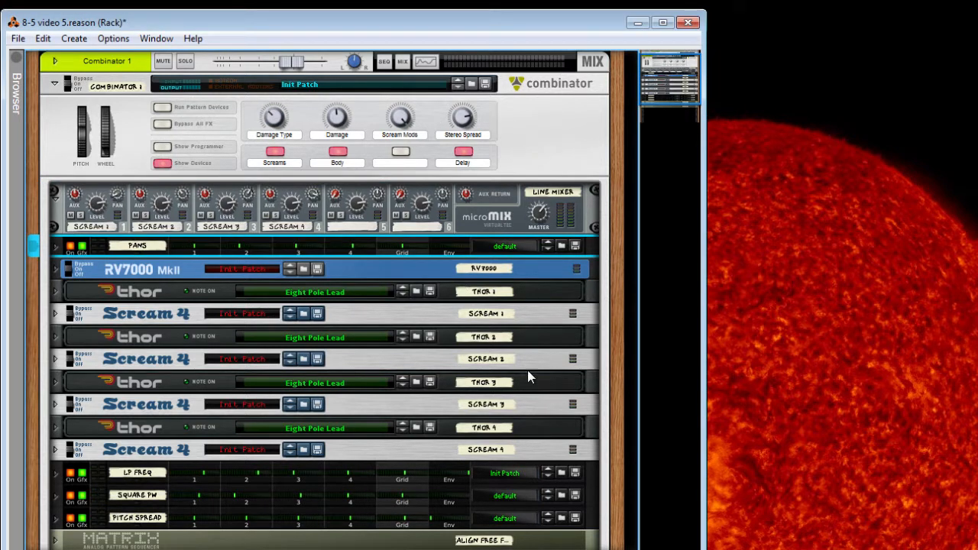
- Unfold Scream 1, examine its front controls and rear CV inputs, and fold it again
click(55, 313)
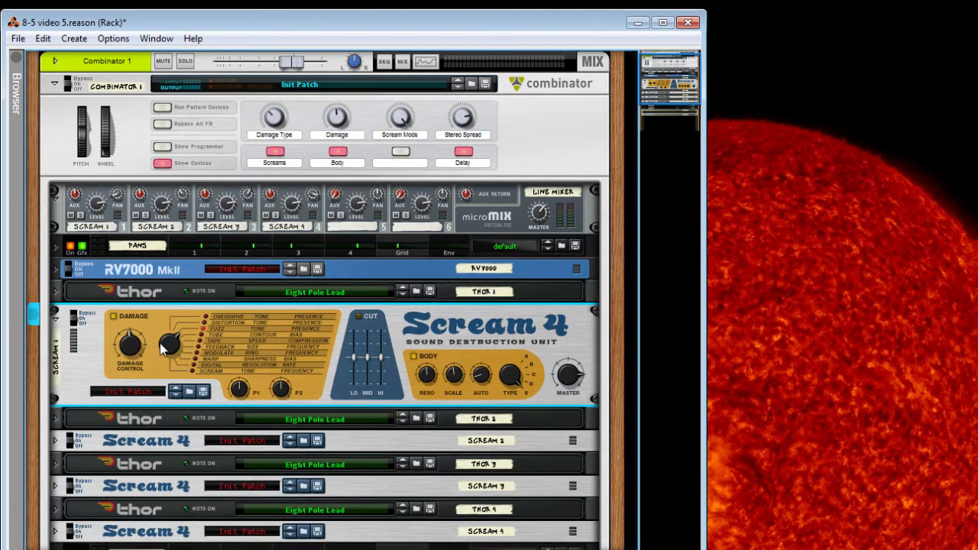
key(Tab)
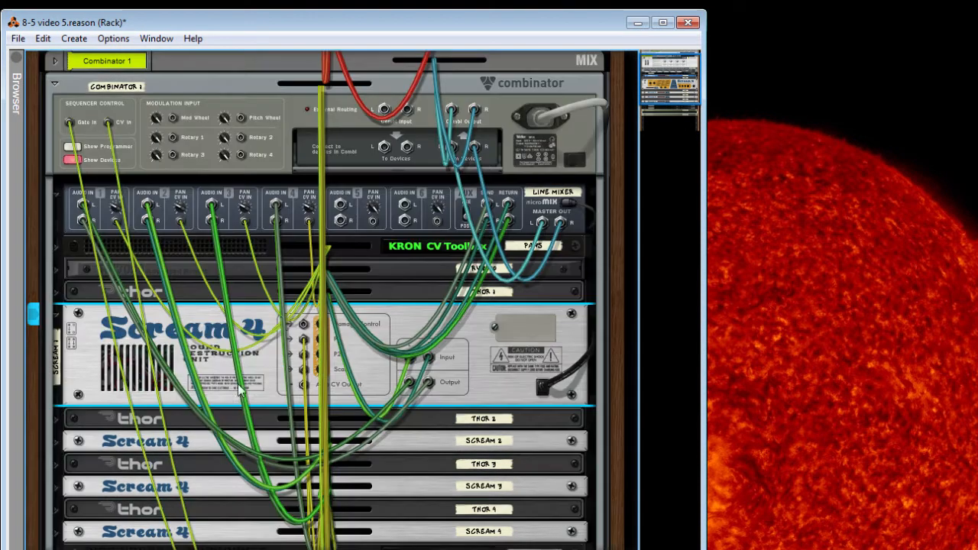
key(Tab)
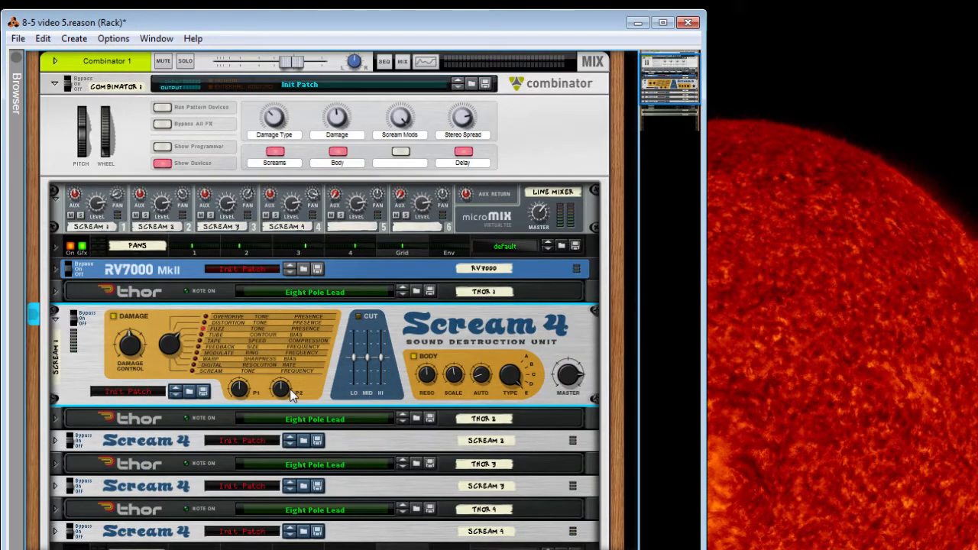
key(Tab)
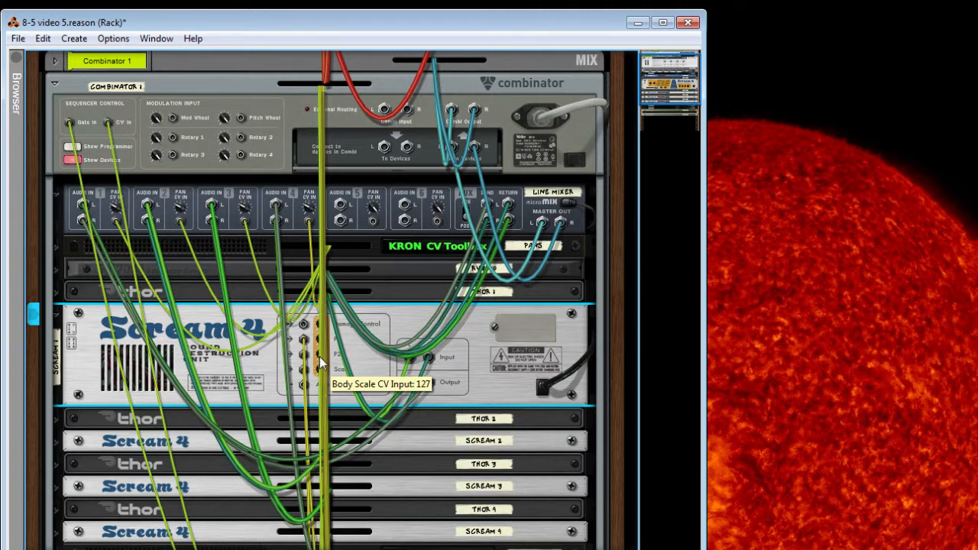
scroll(319, 349, down, 3)
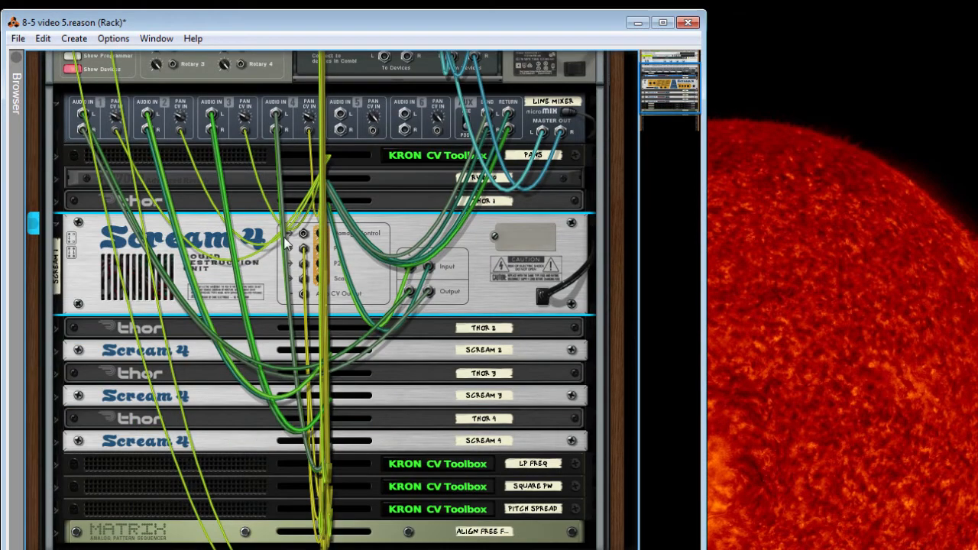
key(Tab)
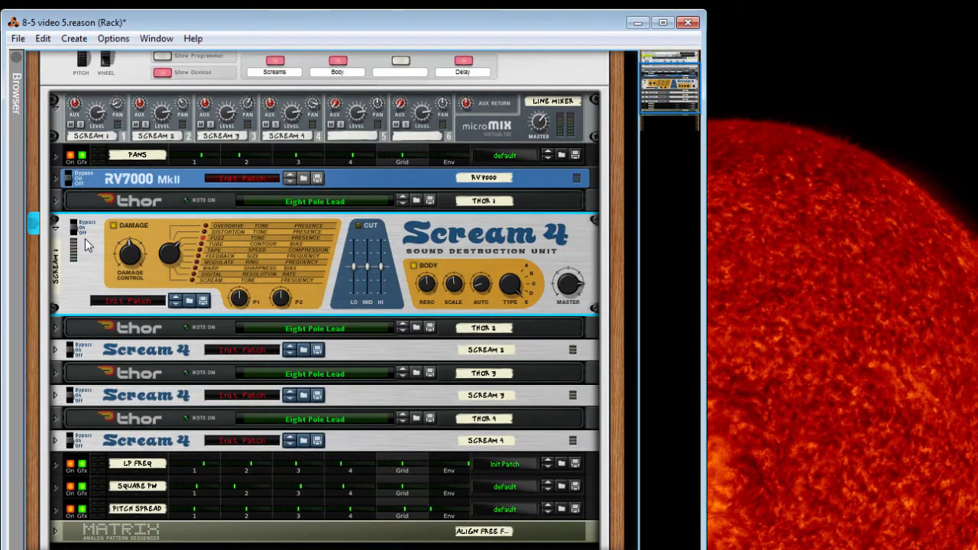
click(55, 228)
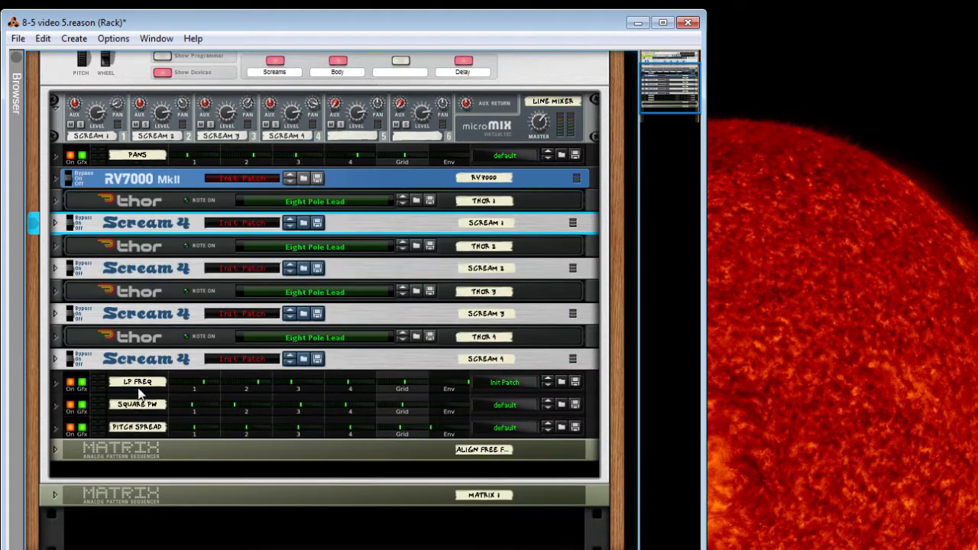
- Unfold the LP FREQ CV Toolbox, examine its rear outputs and the source choices for the first custom output, and fold it again
click(55, 384)
key(Tab)
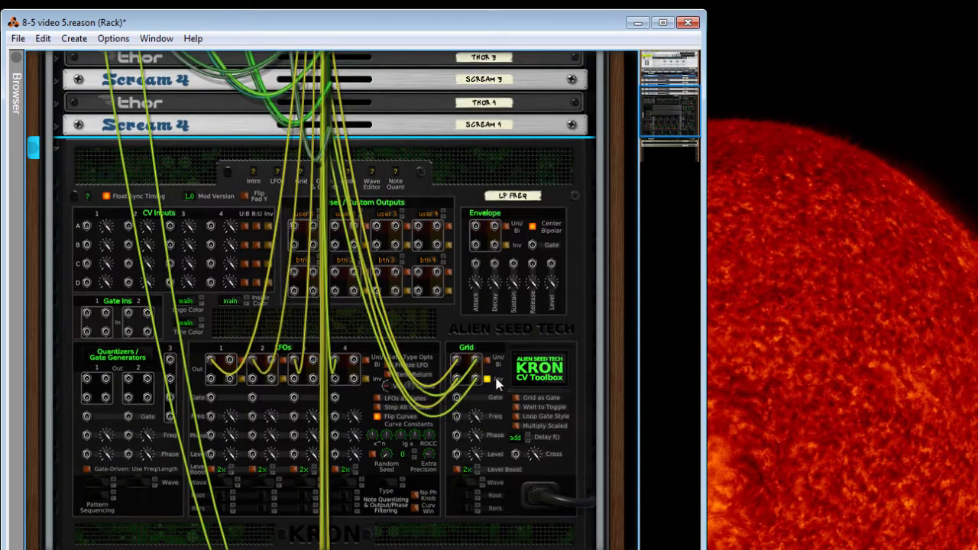
scroll(467, 371, up, 3)
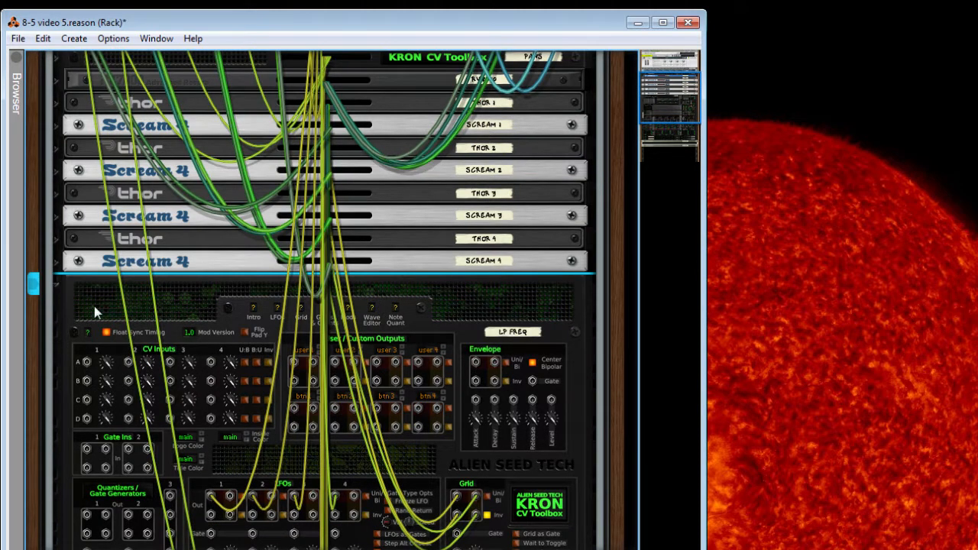
scroll(450, 431, down, 1)
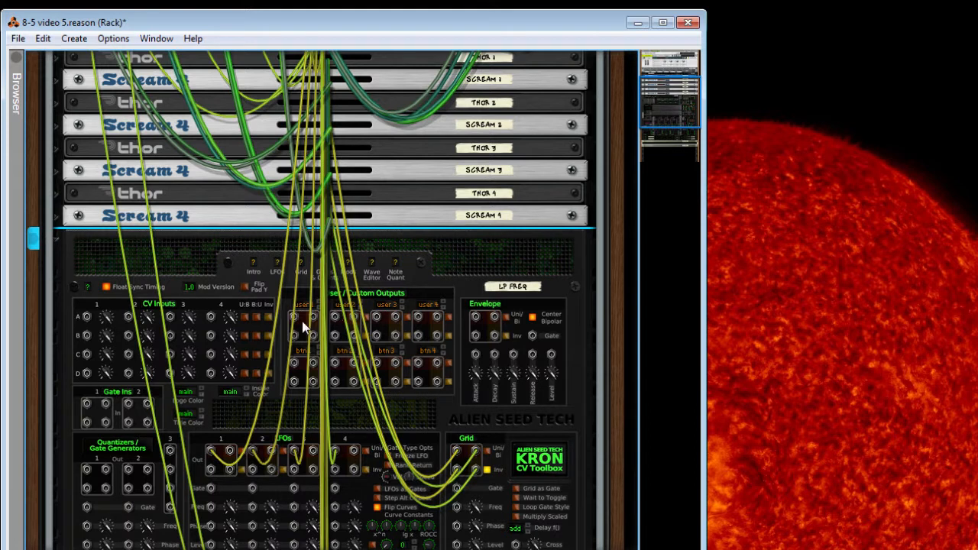
key(Tab)
key(Tab)
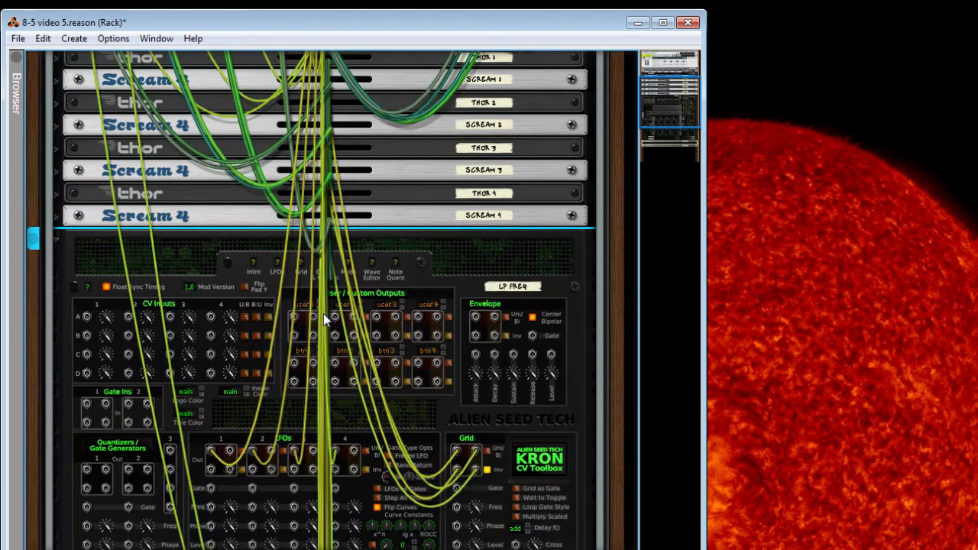
click(305, 304)
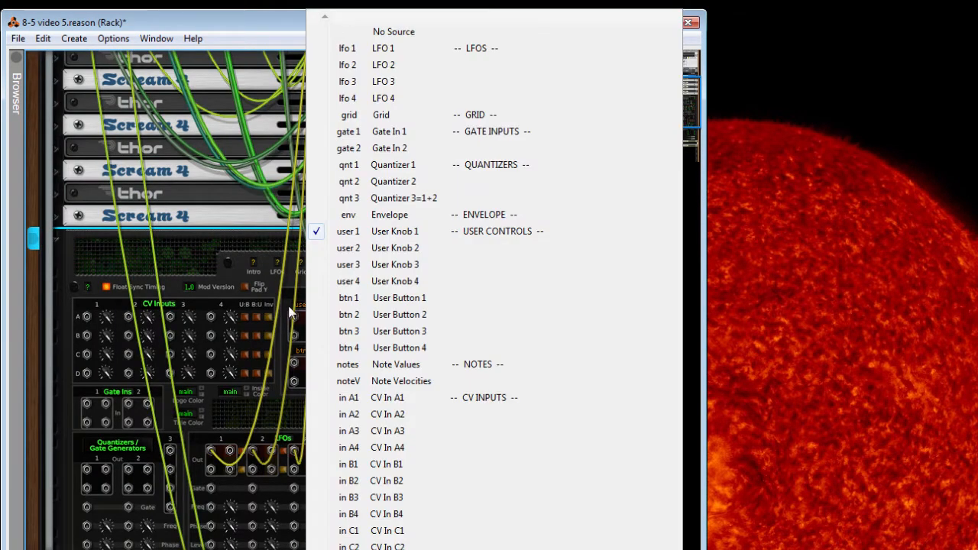
click(290, 312)
click(58, 240)
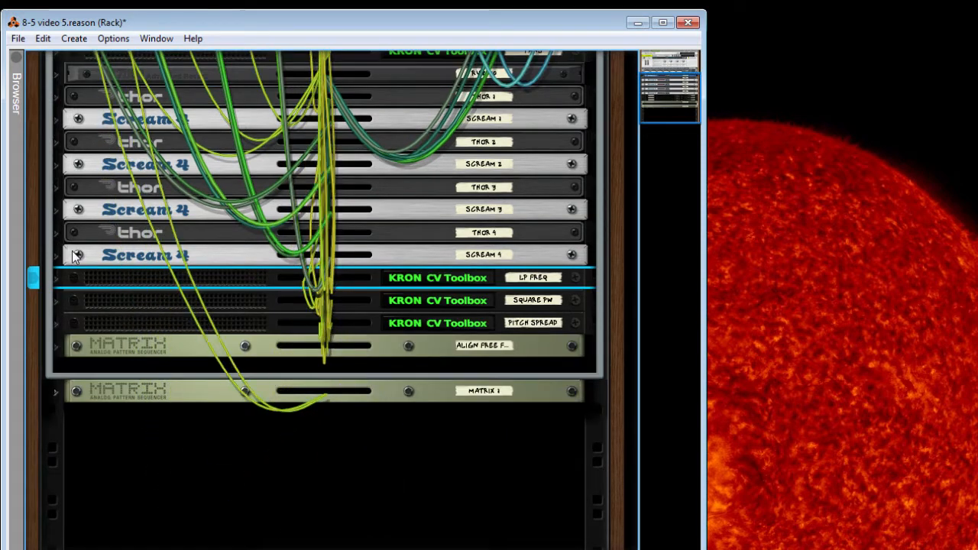
- Unfold the PANS CV Toolbox on the rear of the rack and examine its gate inputs
scroll(76, 256, up, 5)
click(58, 276)
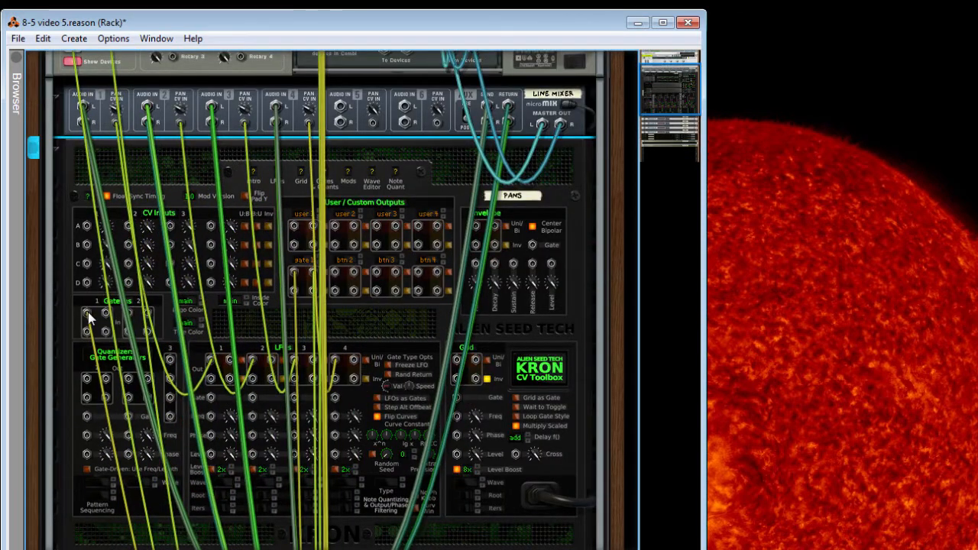
scroll(88, 312, down, 8)
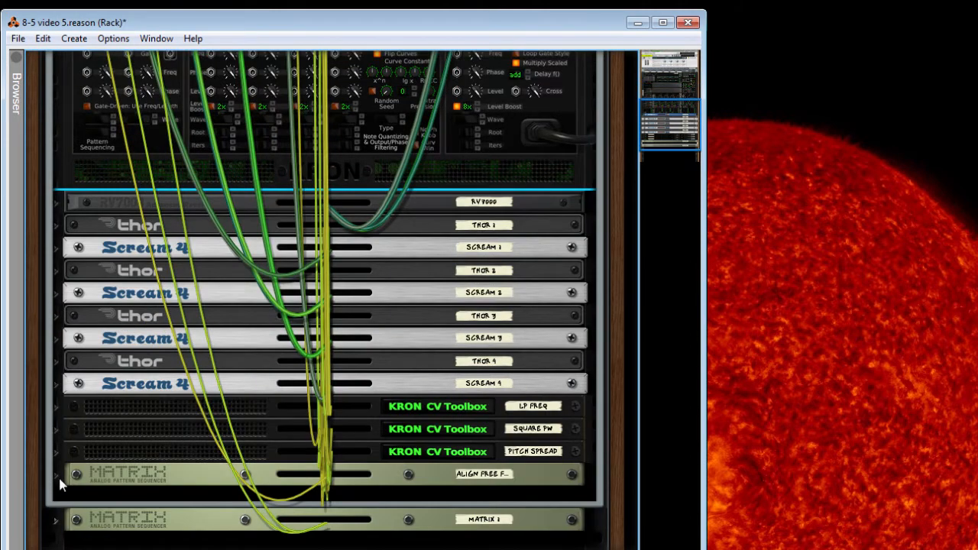
- Unfold the Matrix sequencer inside the Combinator and inspect its gate pattern from the front
alt+click(59, 477)
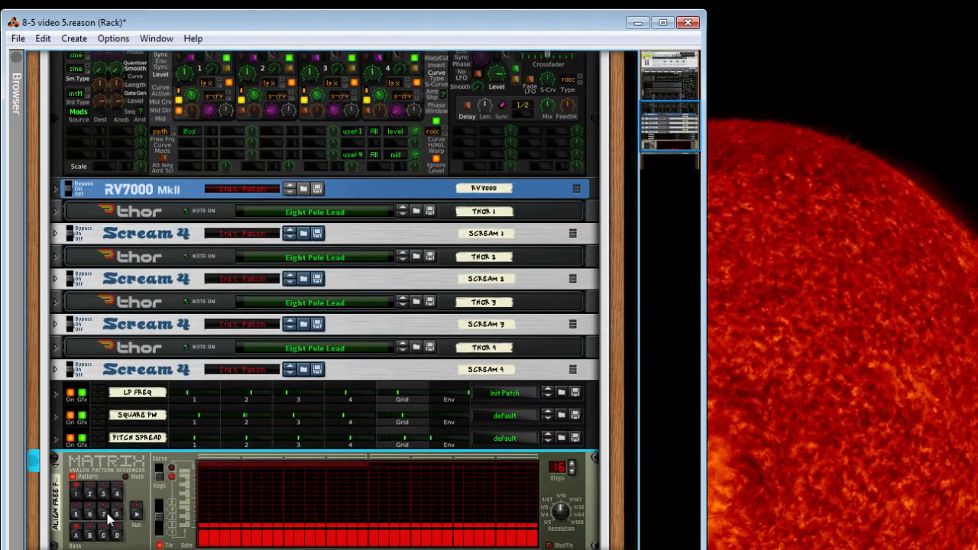
click(55, 463)
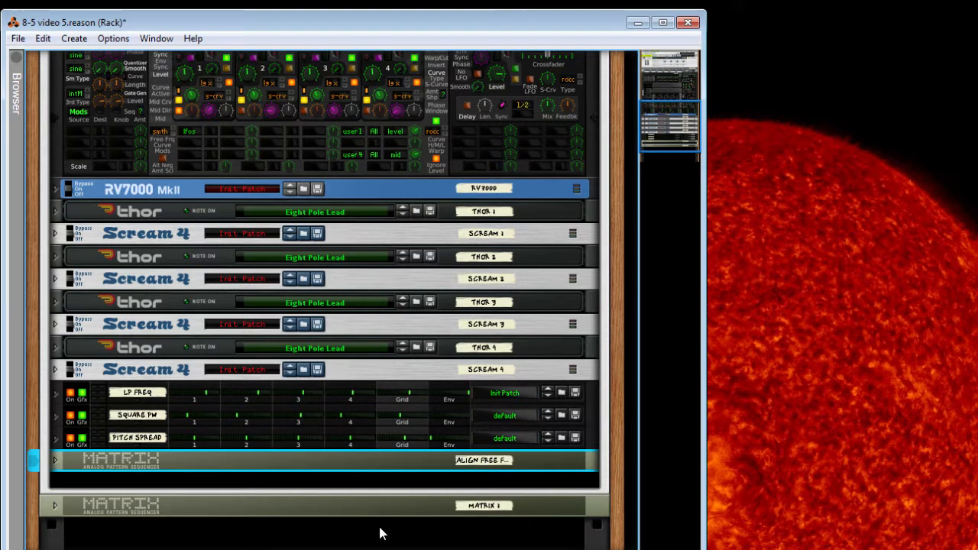
click(55, 460)
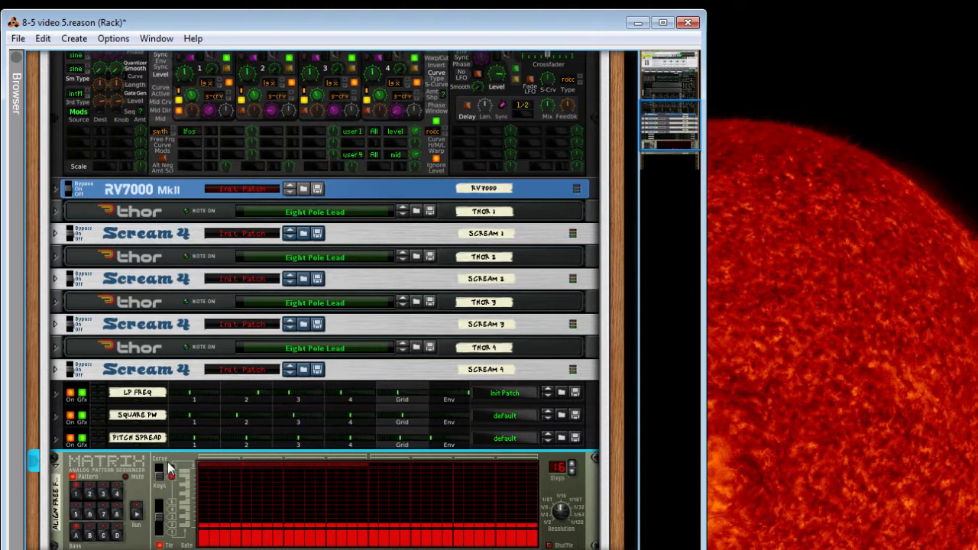
- Trace the gate cable on the rear of the Combinator's Matrix up to the PANS CV Toolbox
key(Tab)
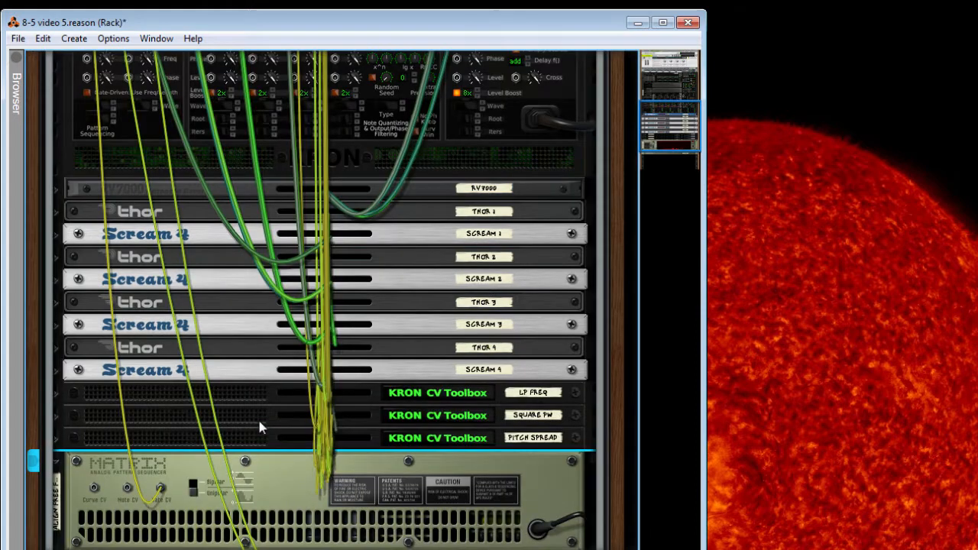
scroll(260, 418, up, 5)
scroll(86, 162, up, 3)
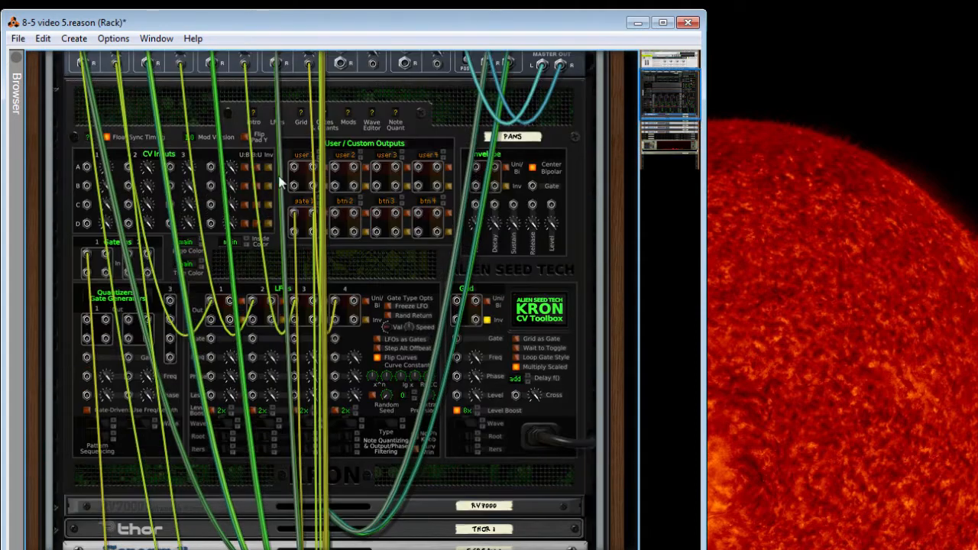
scroll(296, 294, down, 9)
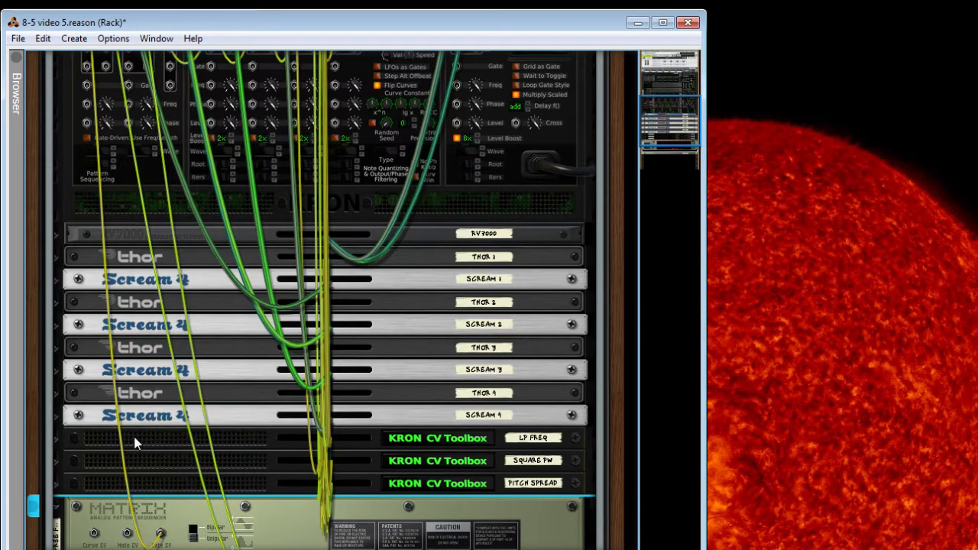
scroll(135, 440, up, 13)
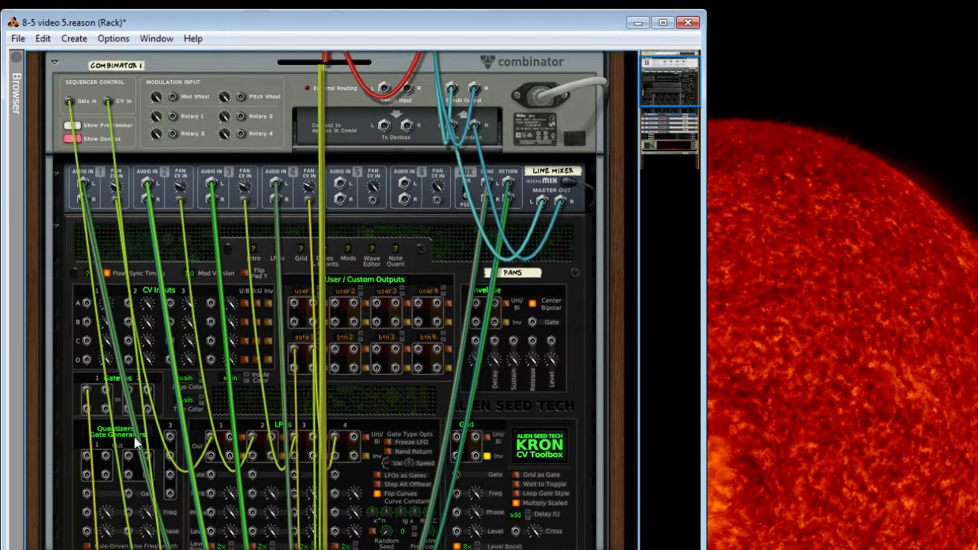
scroll(136, 442, down, 13)
key(Tab)
- Unfold the PITCH SPREAD CV Toolbox and examine its LFO and grid settings on the front panel
click(56, 438)
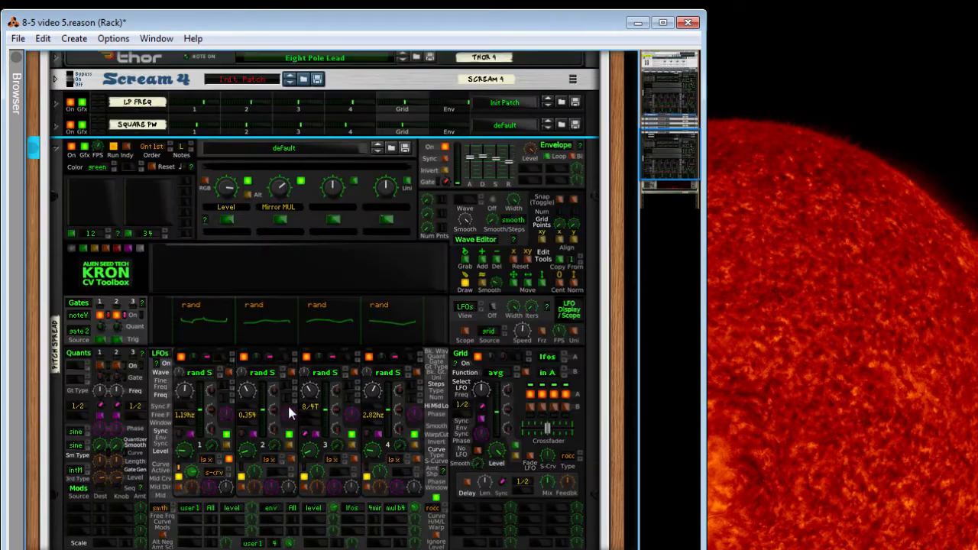
scroll(95, 305, up, 3)
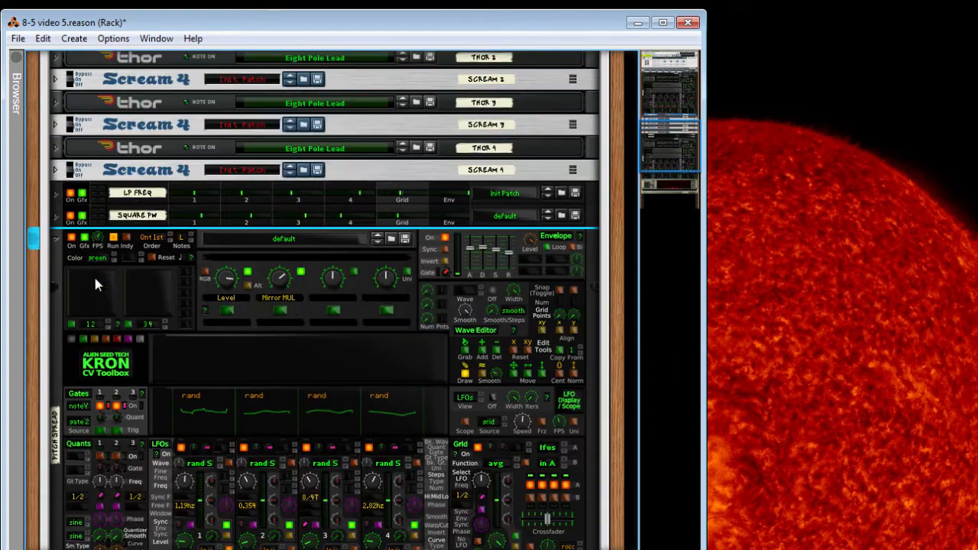
click(55, 240)
click(56, 241)
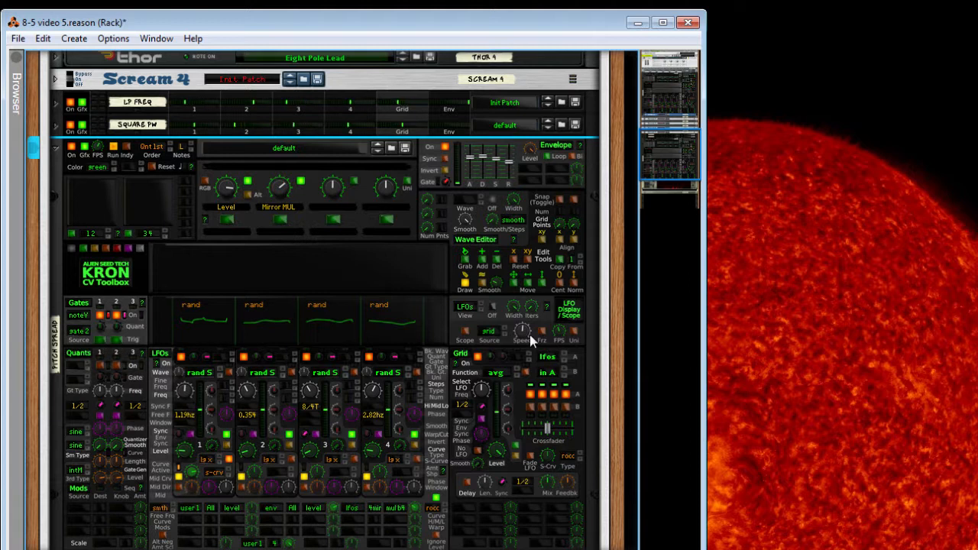
mouse_move(530, 335)
- Compare PITCH SPREAD's rear gate inputs and LFO outputs with the gate and LFO 1 settings on its front panel
key(Tab)
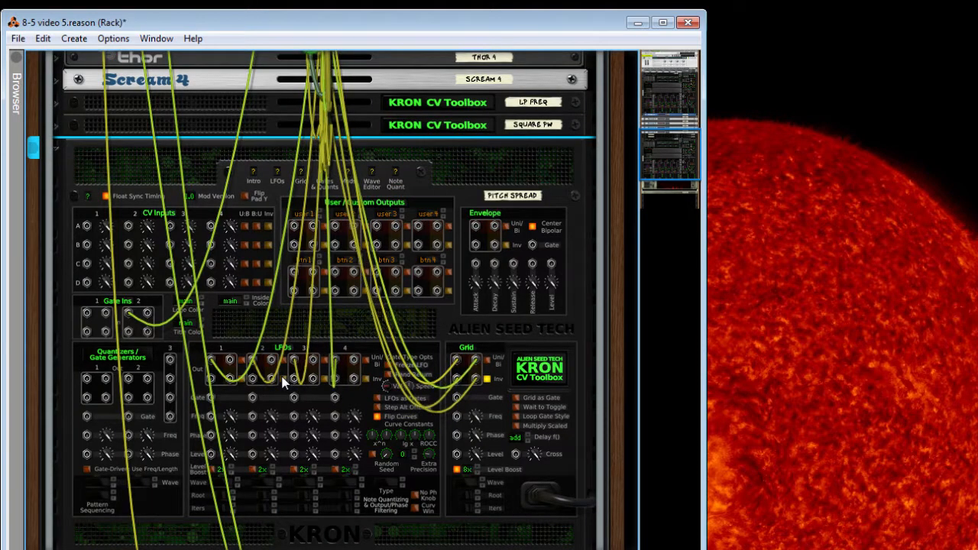
key(Tab)
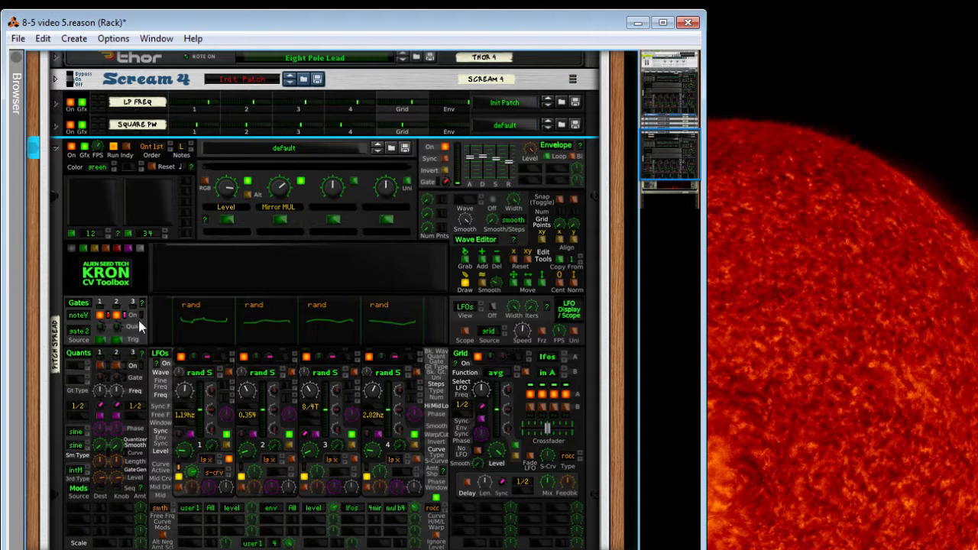
key(Tab)
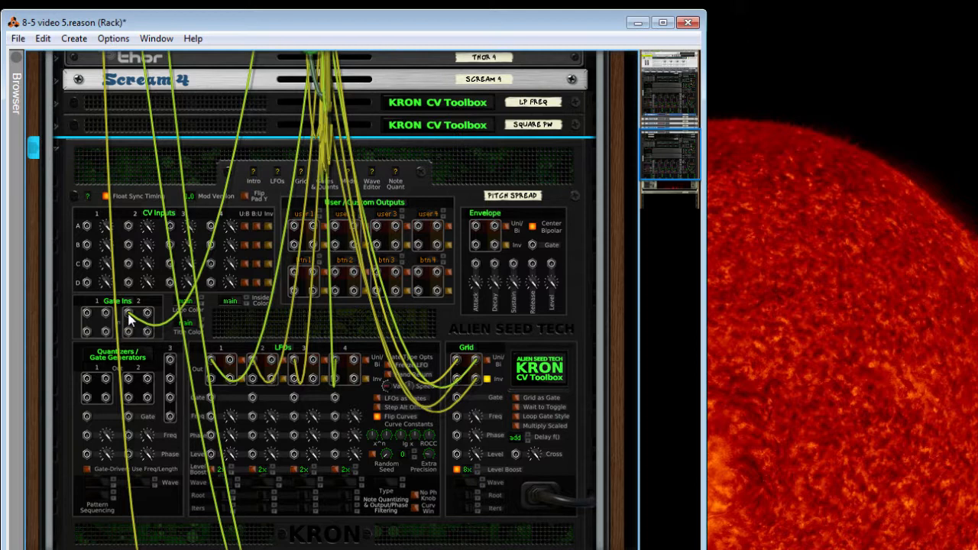
key(Tab)
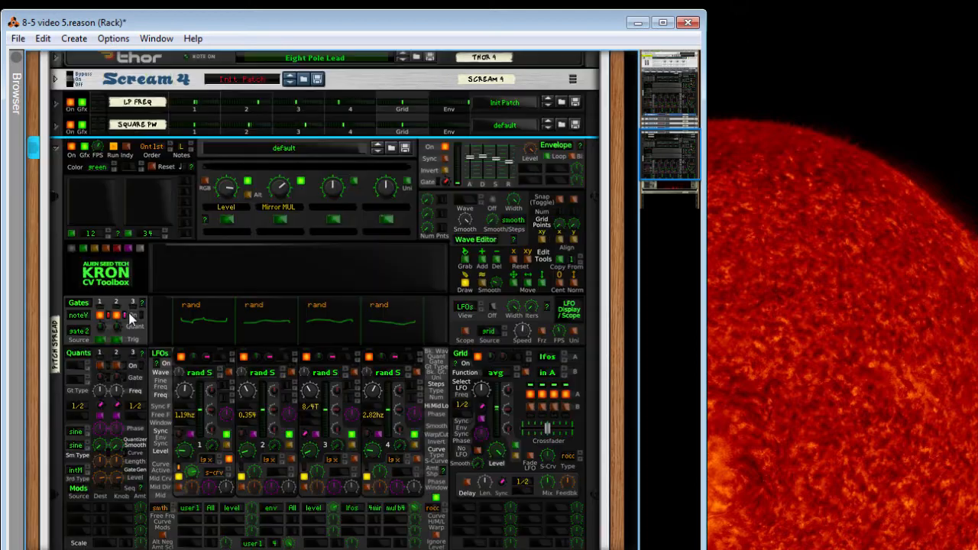
click(212, 368)
click(211, 358)
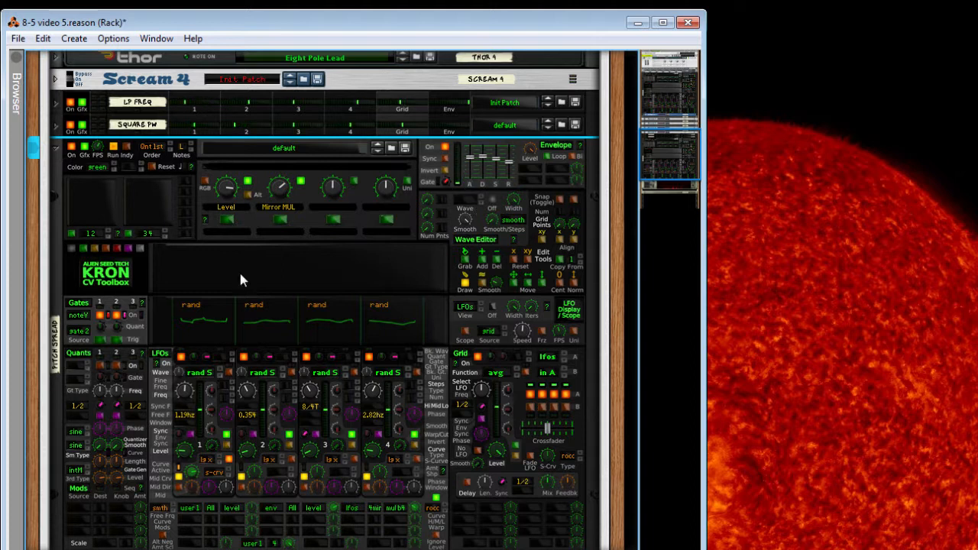
- Check the Matrix pattern below PITCH SPREAD, and examine PITCH SPREAD's Gate 2 settings and rear gate inputs again
click(56, 148)
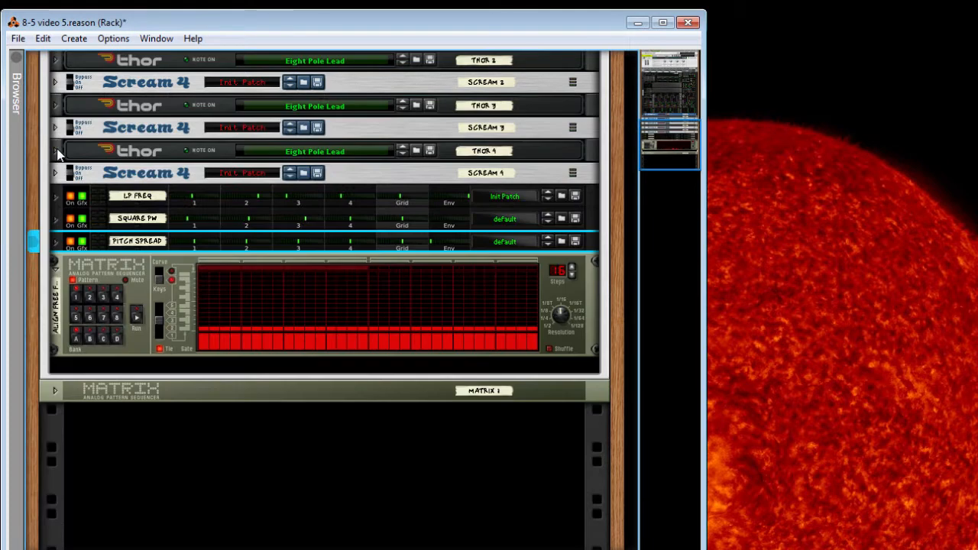
click(57, 241)
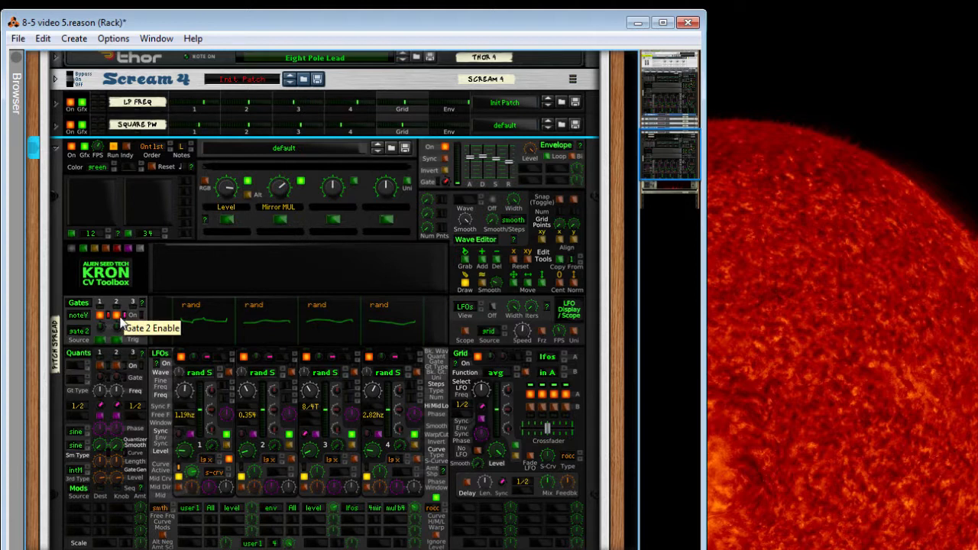
key(Tab)
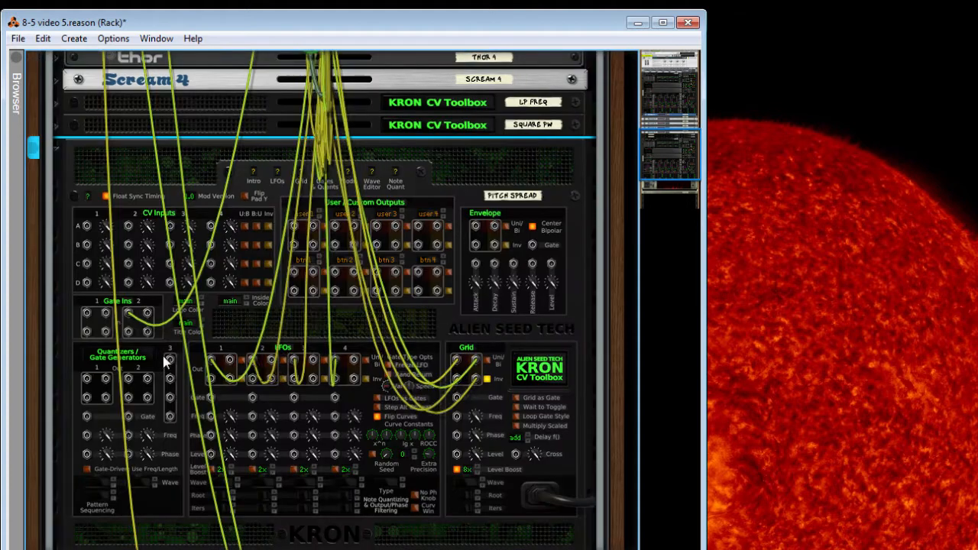
key(Tab)
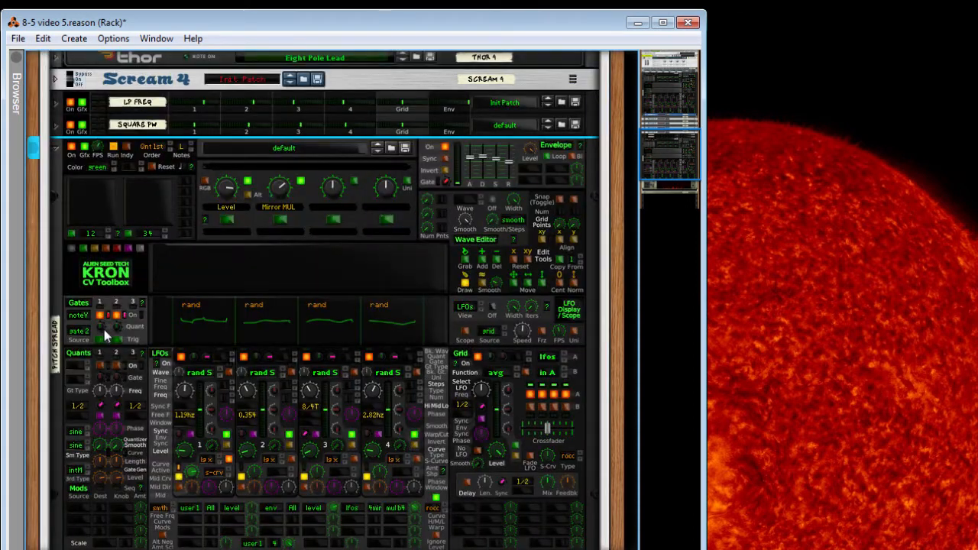
- Check PITCH SPREAD's rear gate inputs and LFO and grid outputs once more, and fold the device
key(Tab)
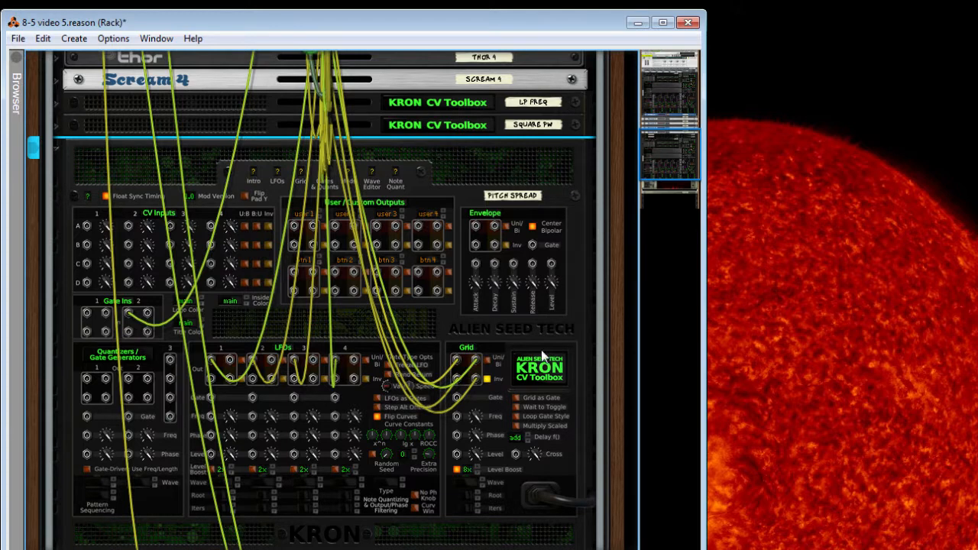
key(Tab)
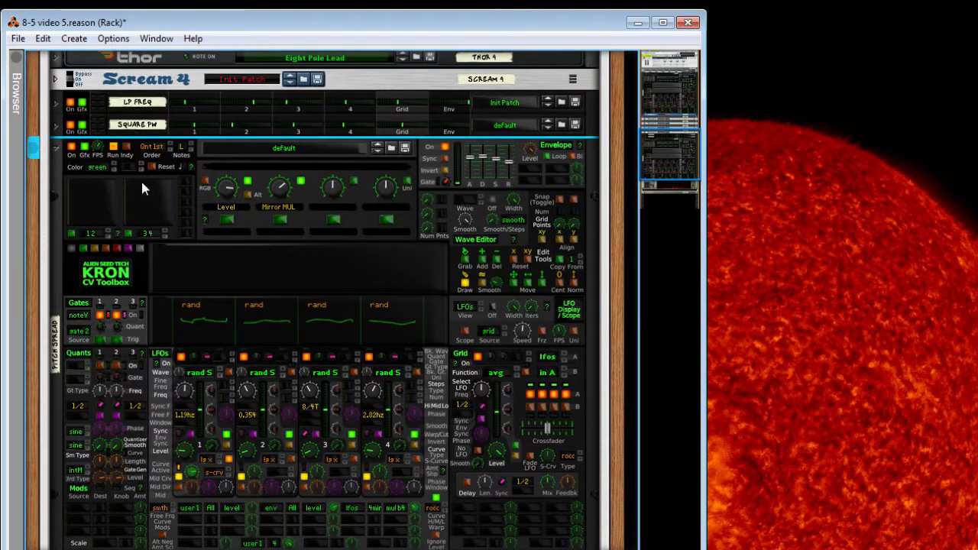
click(55, 148)
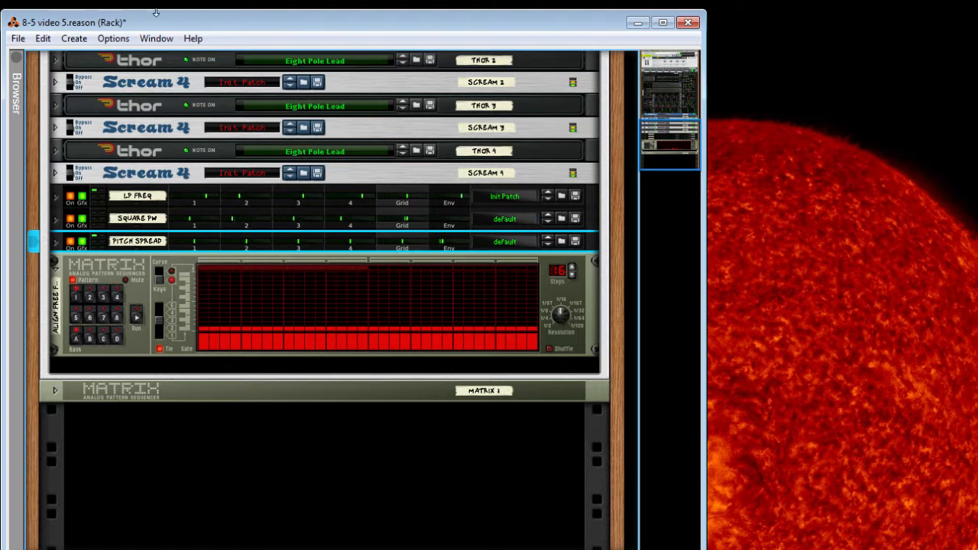
- Switch off the PITCH SPREAD, SQUARE PW, LP FREQ and PANS toolboxes, and fold PANS
scroll(268, 514, up, 5)
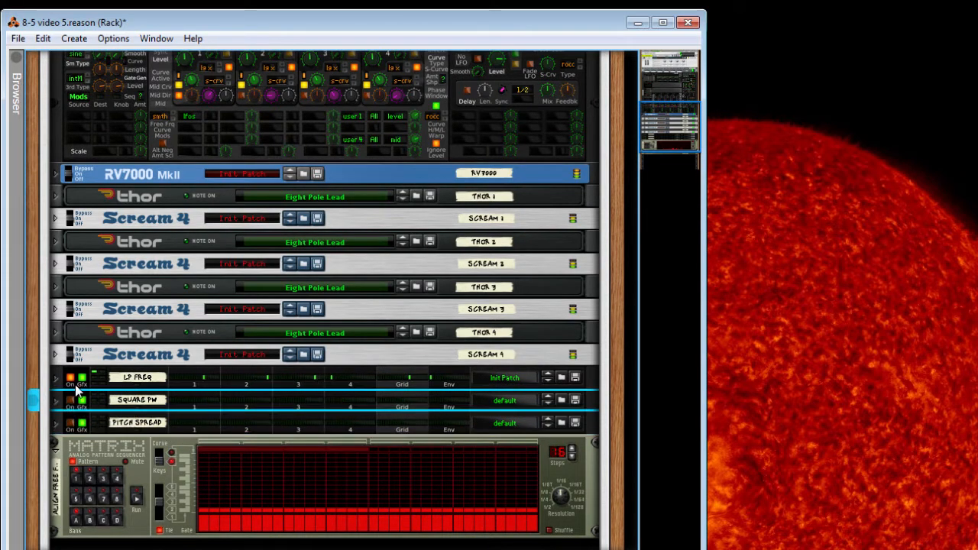
scroll(192, 396, up, 5)
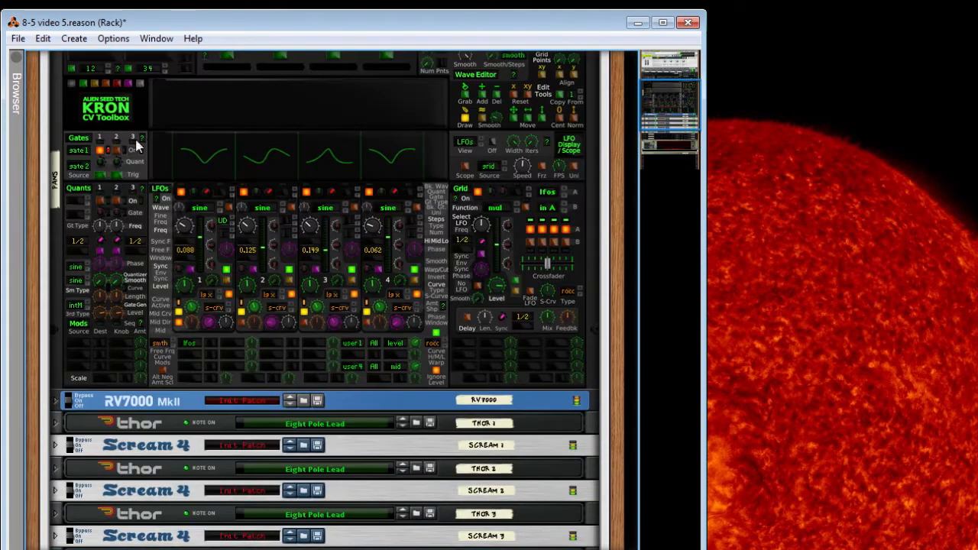
scroll(126, 157, up, 3)
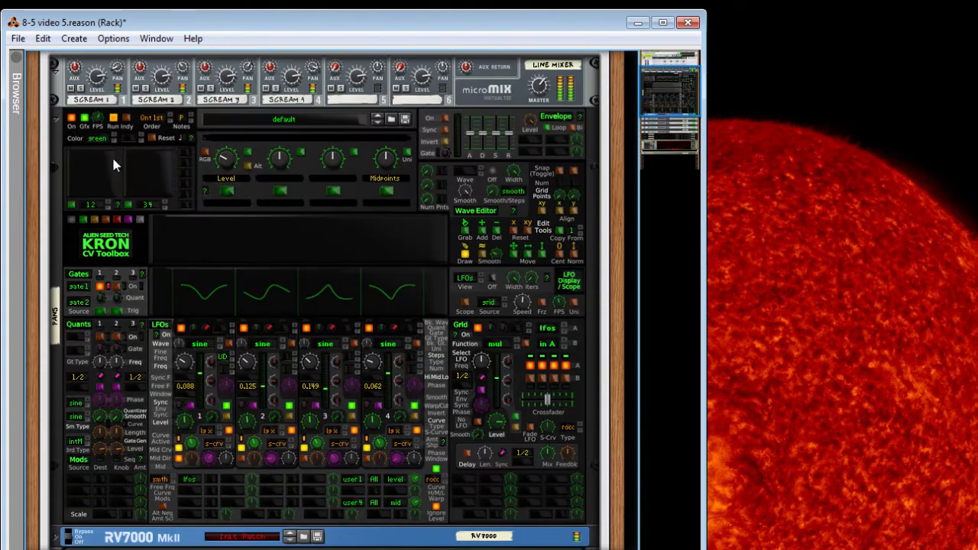
click(57, 119)
scroll(263, 191, up, 3)
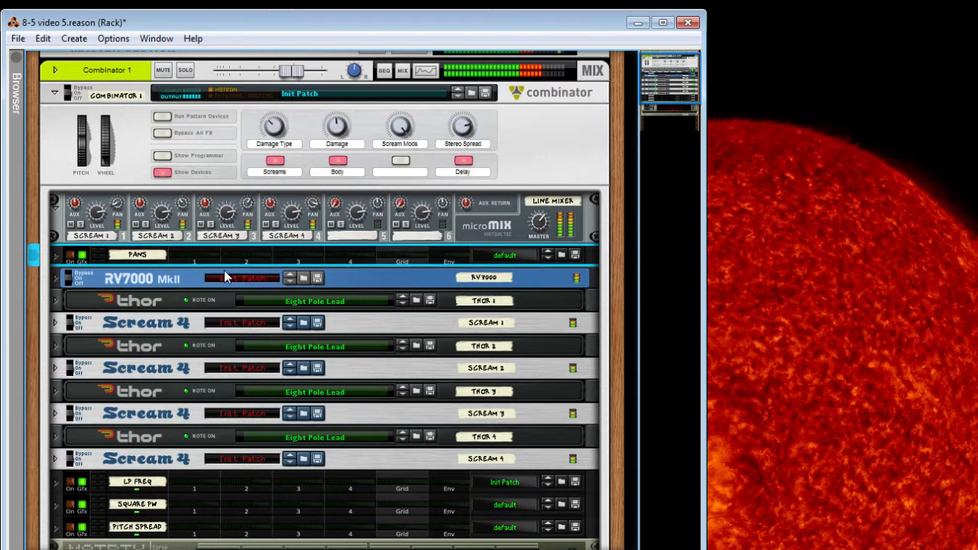
- Enable the LP FREQ, SQUARE PW and PITCH SPREAD toolboxes, and turn the Combinator's Scream Mods knob down to 0
scroll(227, 277, down, 1)
click(79, 447)
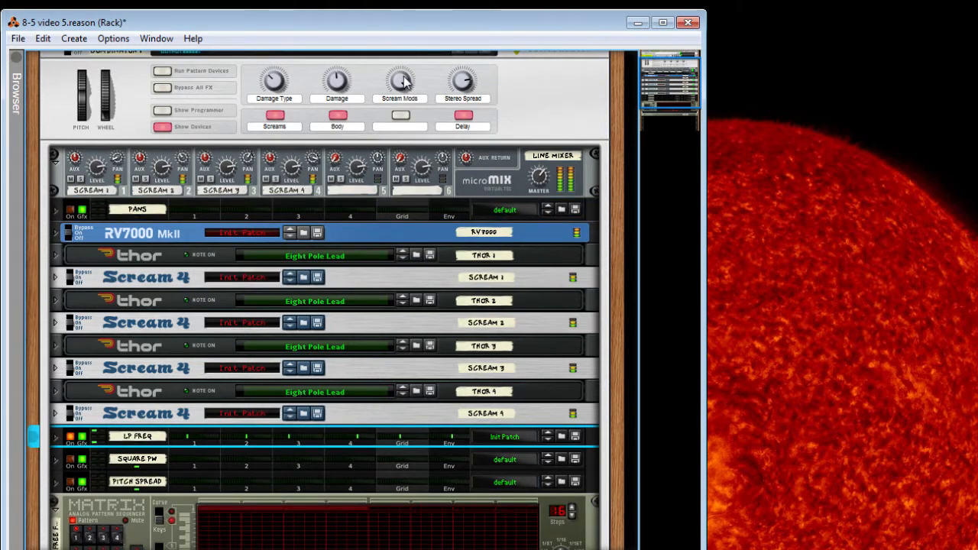
drag(402, 80, 429, 252)
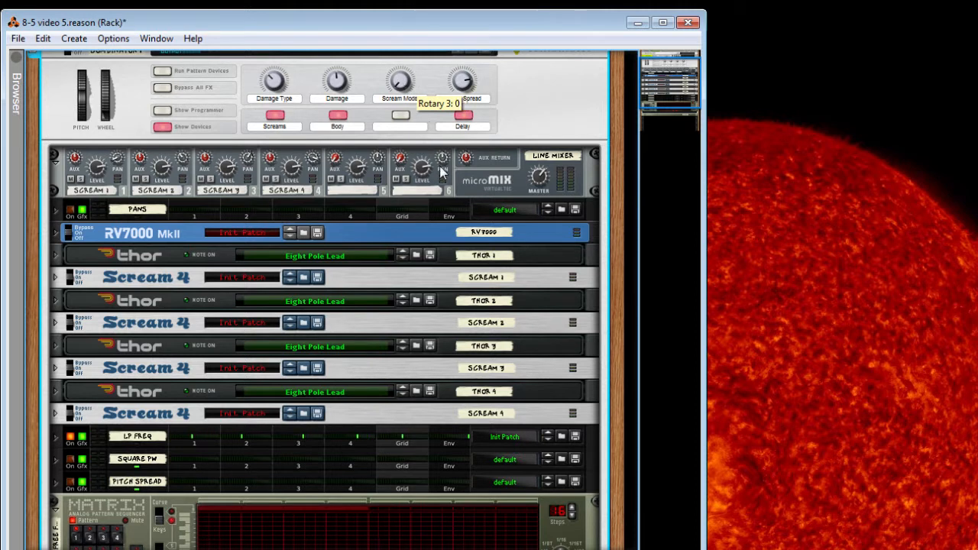
click(76, 464)
click(80, 483)
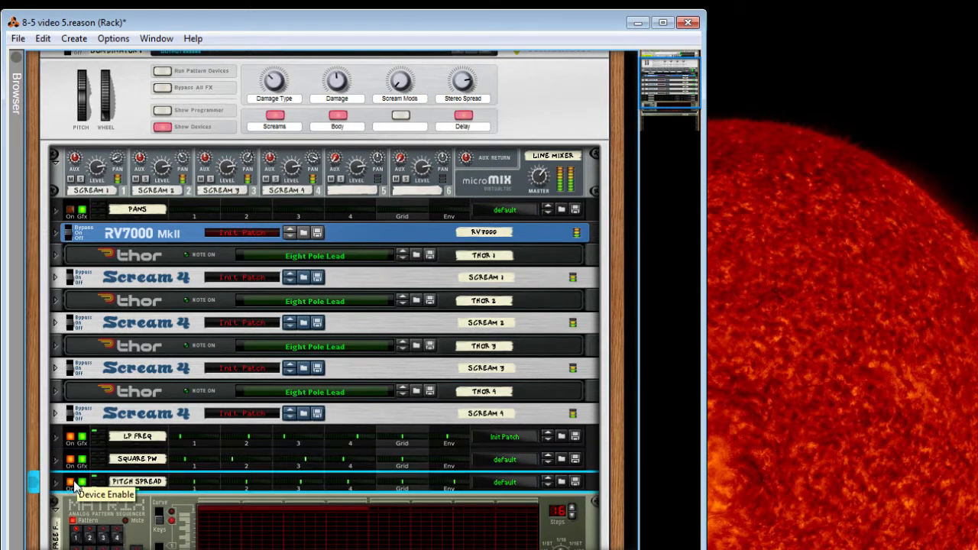
- Raise the Combinator's Scream Mods knob to 127 and turn up Damage Type
click(398, 88)
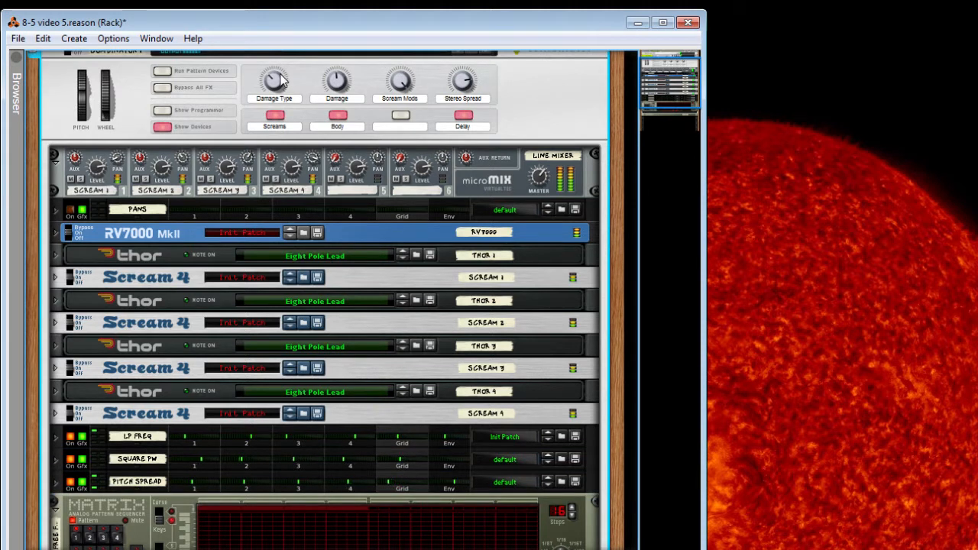
mouse_move(282, 80)
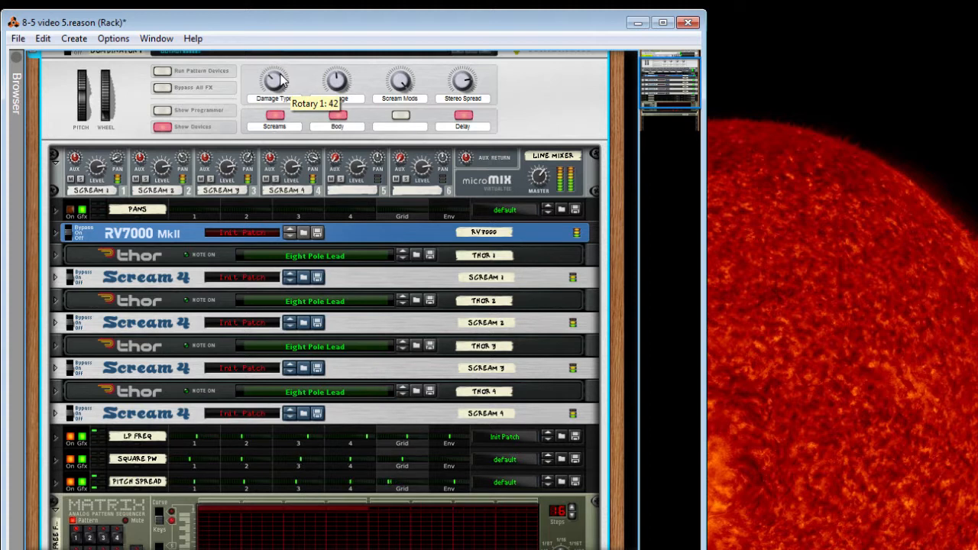
drag(283, 80, 281, 65)
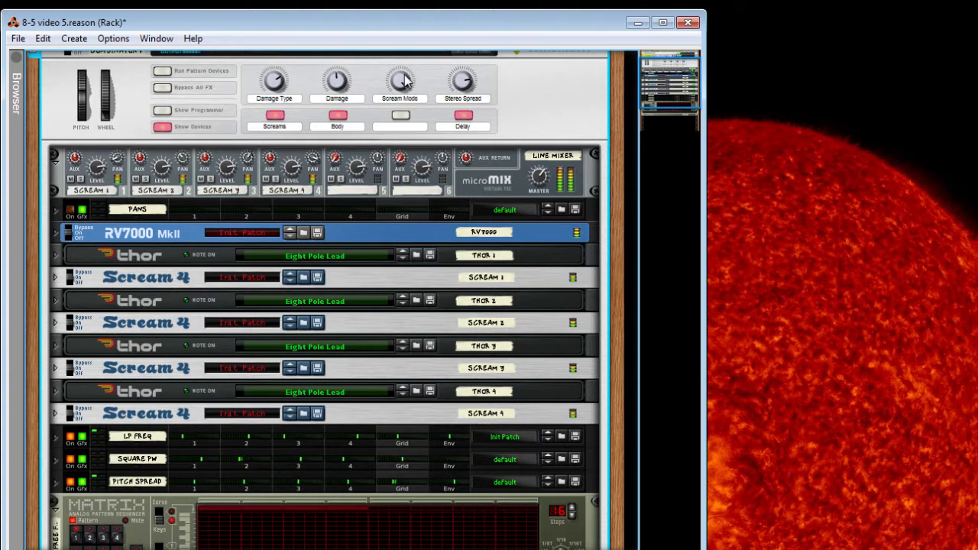
- Set the Combinator's Scream Mods knob to 107 and turn Damage Type back down
mouse_move(405, 82)
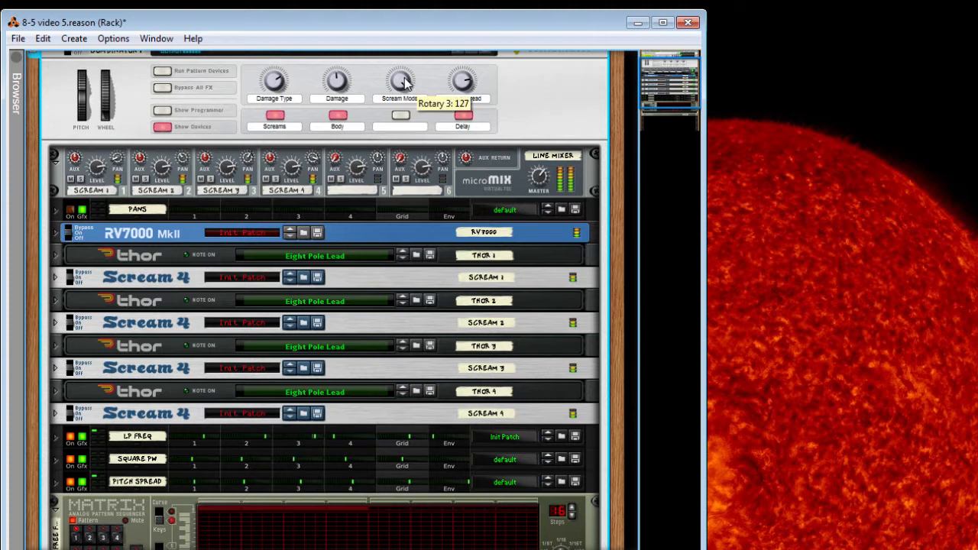
drag(405, 82, 411, 52)
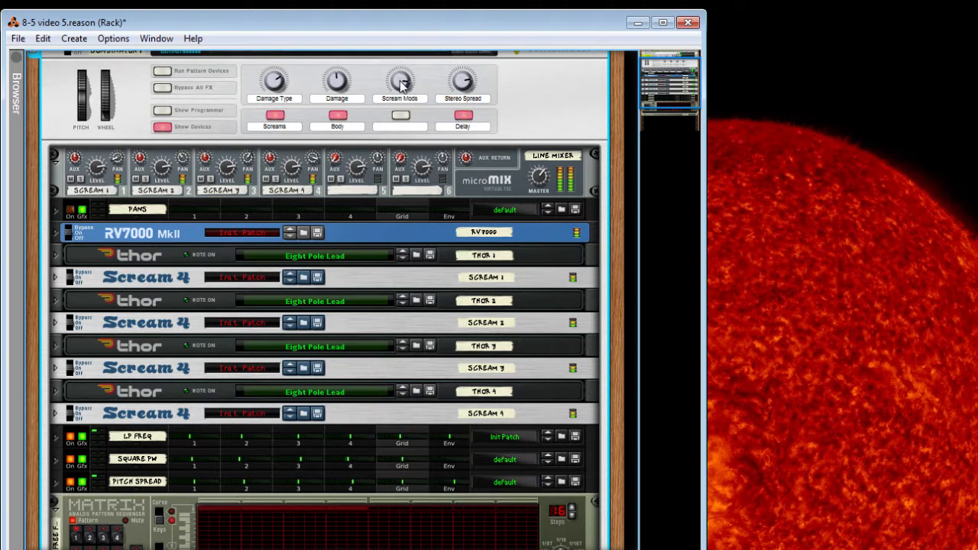
mouse_move(402, 88)
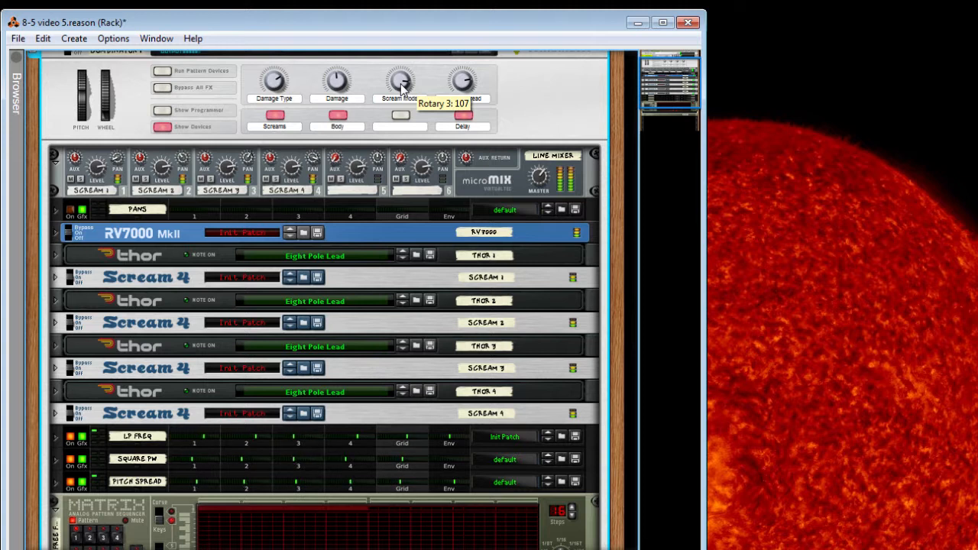
mouse_move(291, 104)
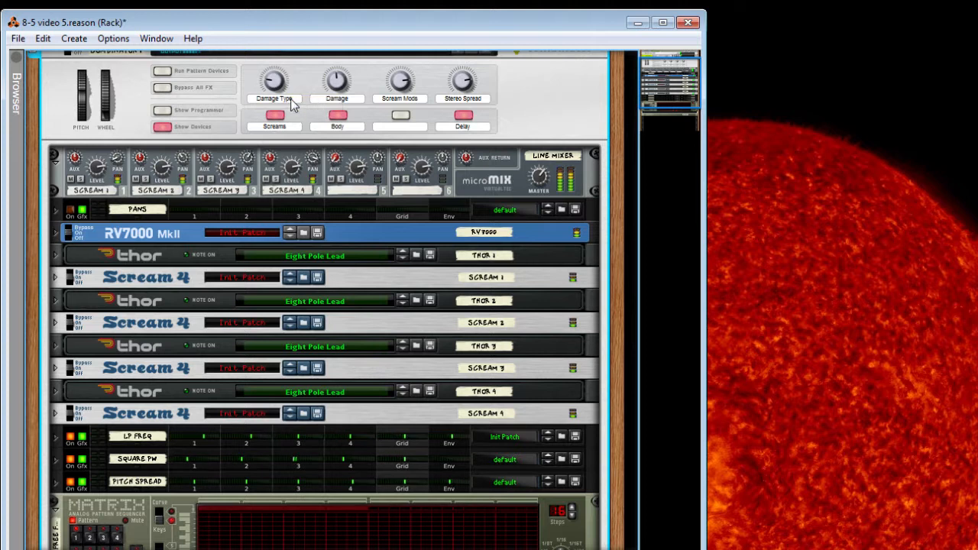
- Unfold Scream 1, raise the Combinator's Damage Type until Scream 1 selects Fuzz, and fold Scream 1
click(57, 279)
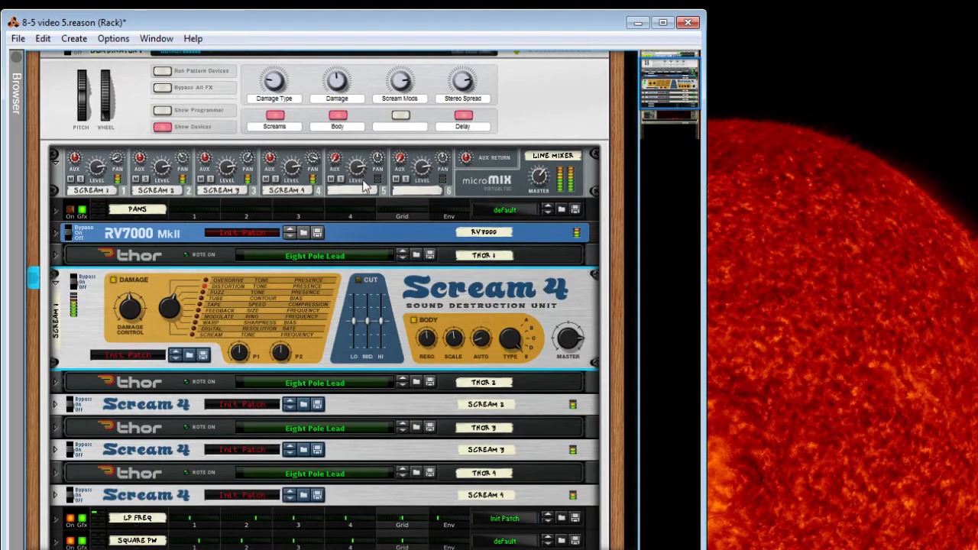
click(283, 90)
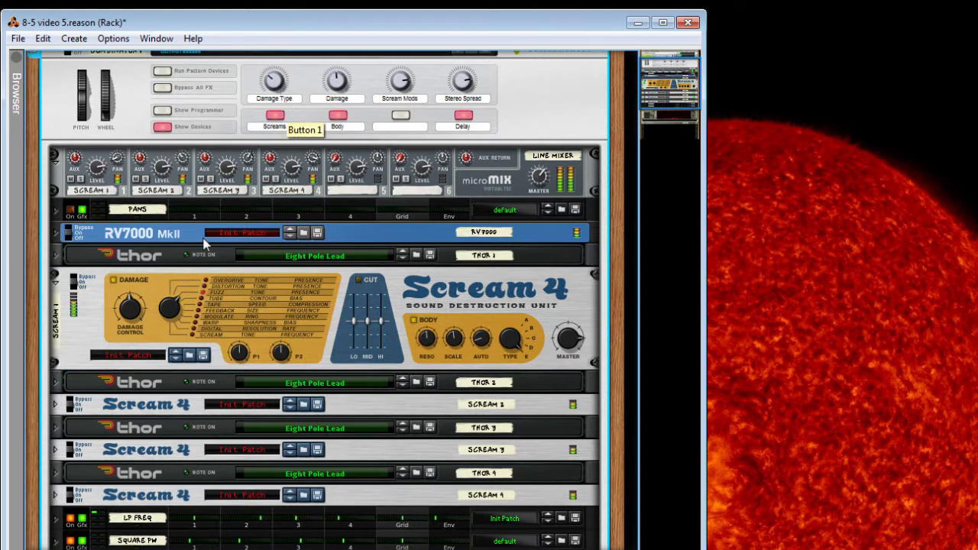
click(55, 281)
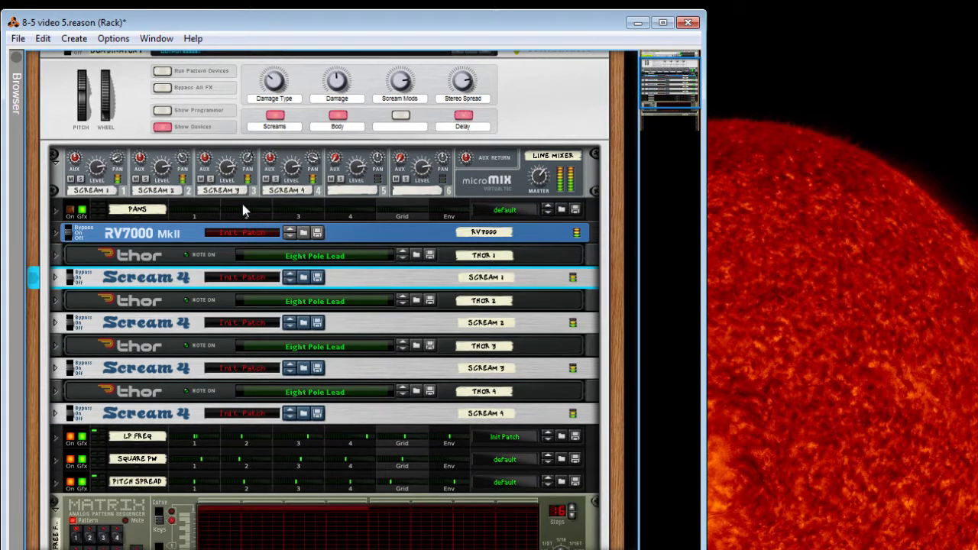
- Enable the PANS toolbox, unfold it to check its LFO settings, and fold it
click(68, 216)
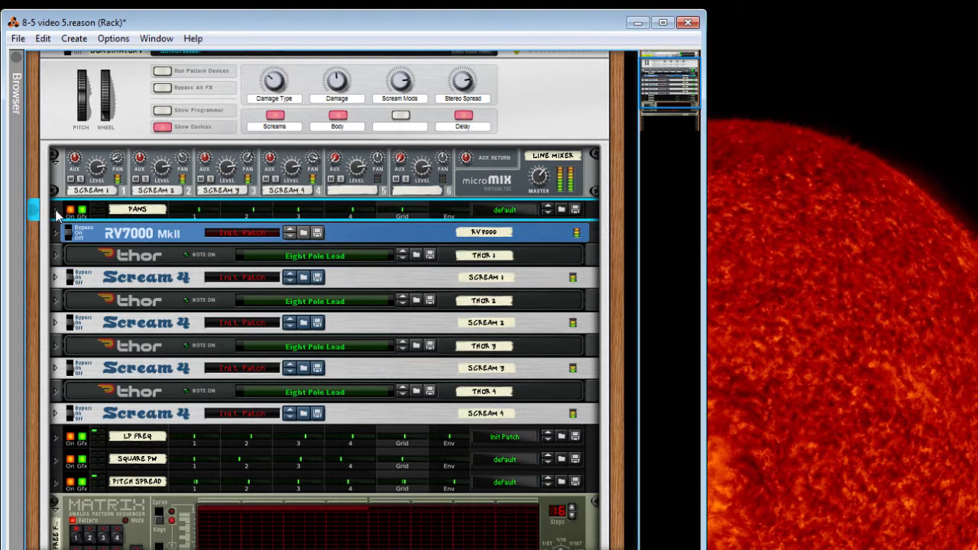
click(55, 210)
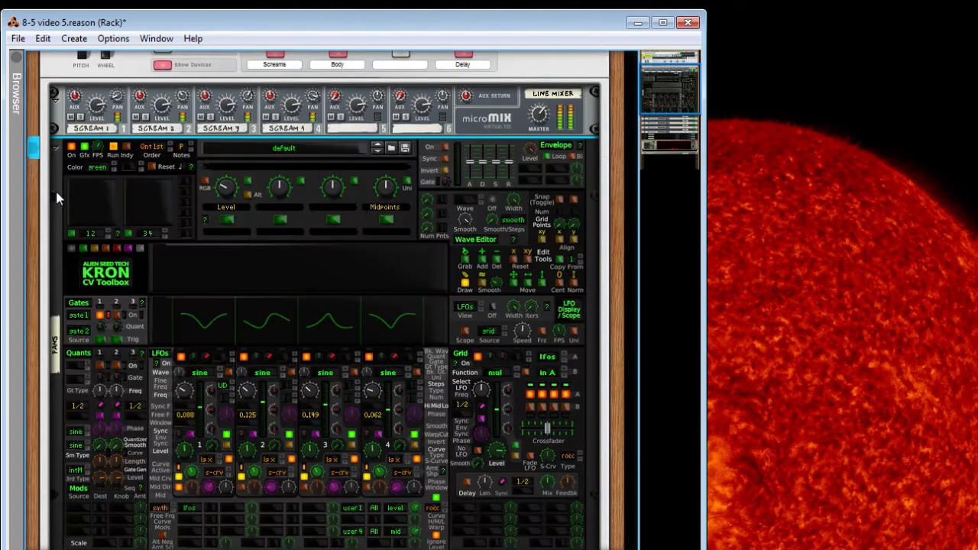
click(56, 149)
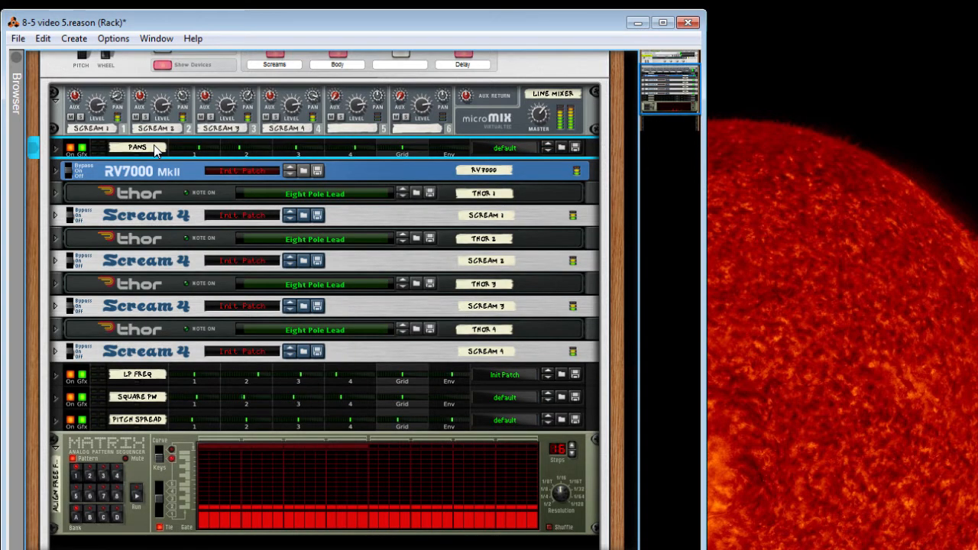
- Examine the pan CV inputs on the rear of the Line Mixer and the pan knobs on its front
key(Tab)
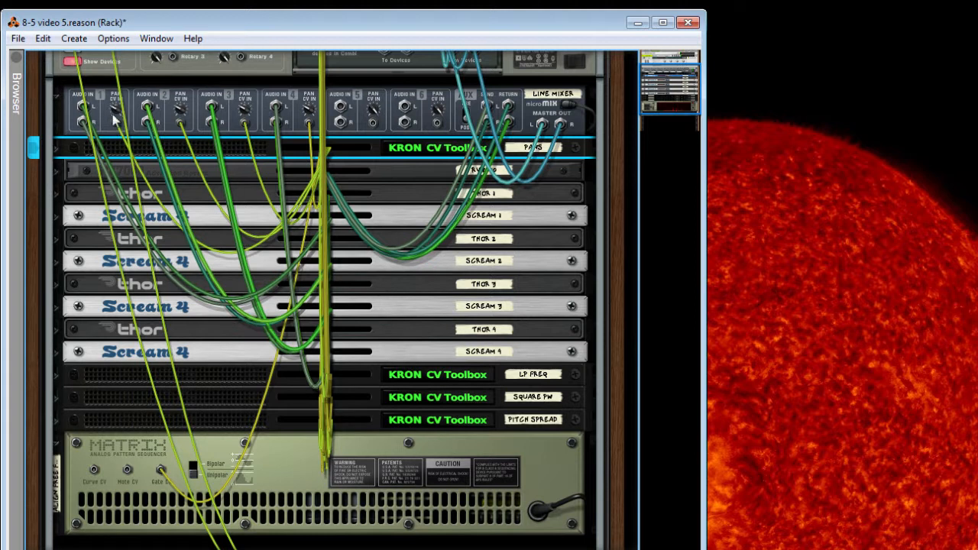
key(Tab)
scroll(122, 126, up, 3)
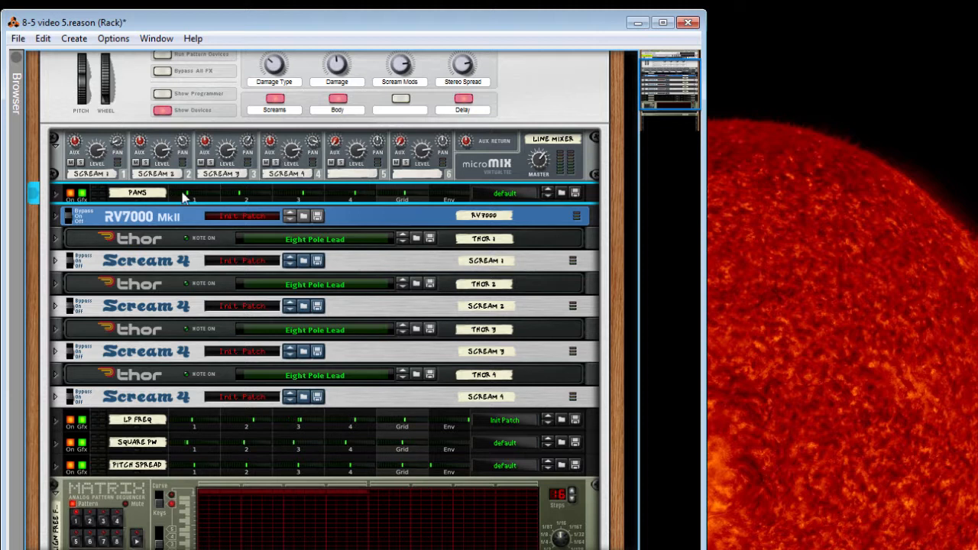
key(Tab)
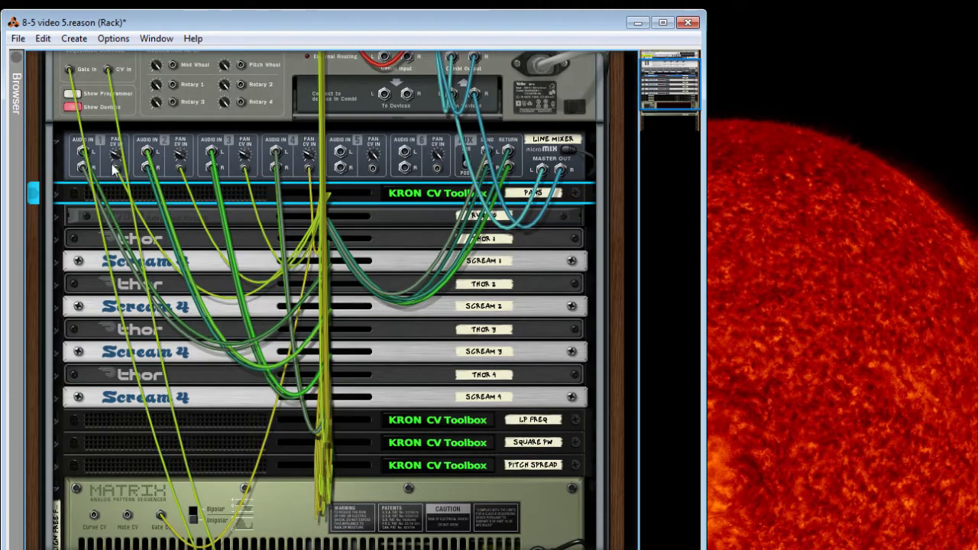
key(Tab)
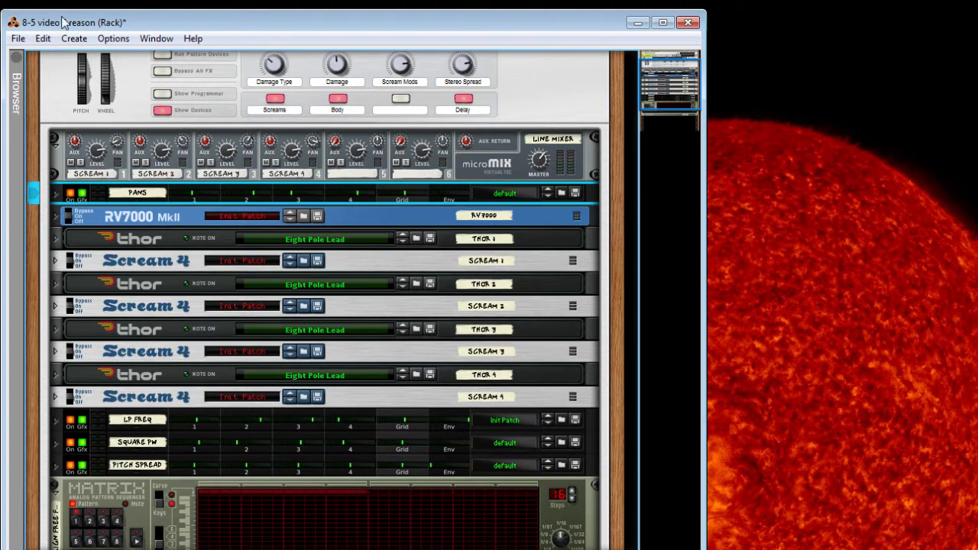
- Toggle the PANS toolbox off and on twice to compare the sound, turning Scream Mods fully down in between
click(68, 194)
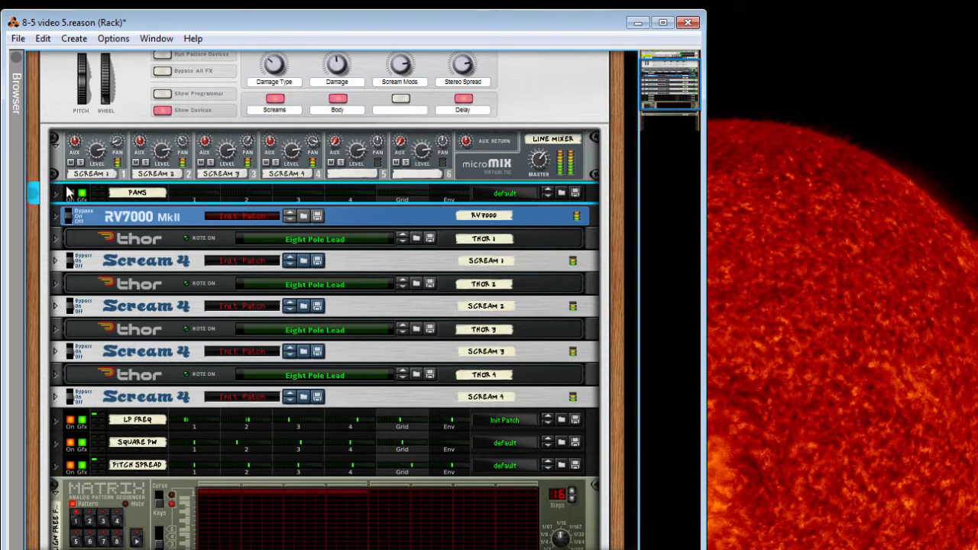
click(69, 194)
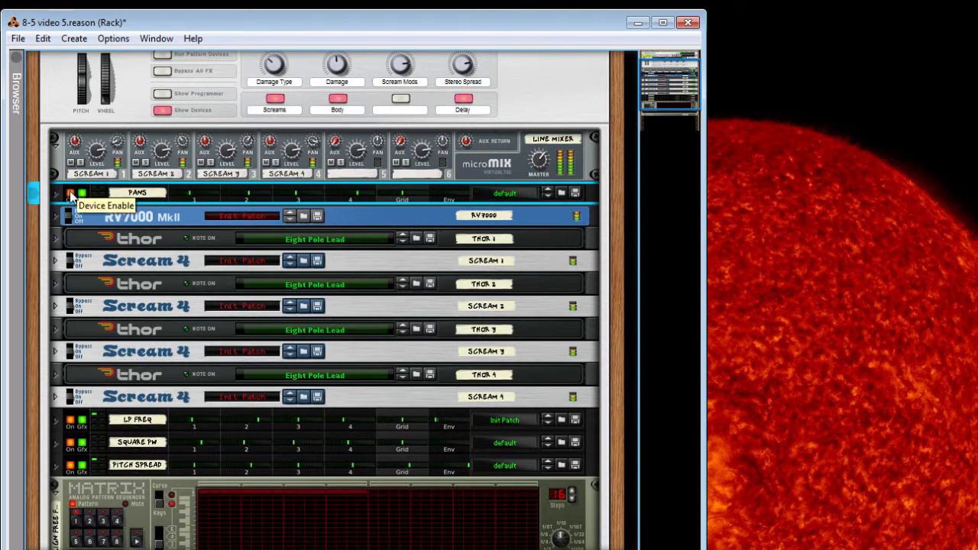
click(70, 193)
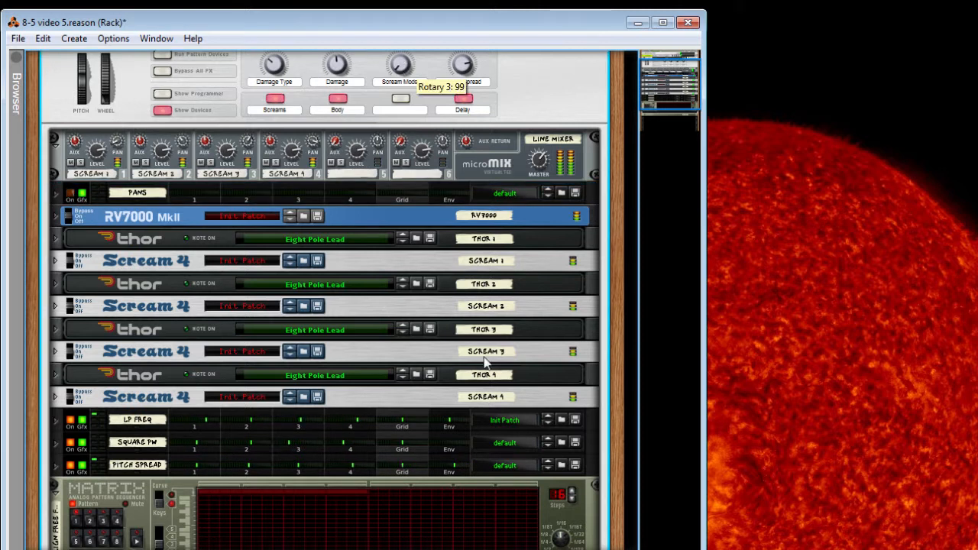
click(72, 195)
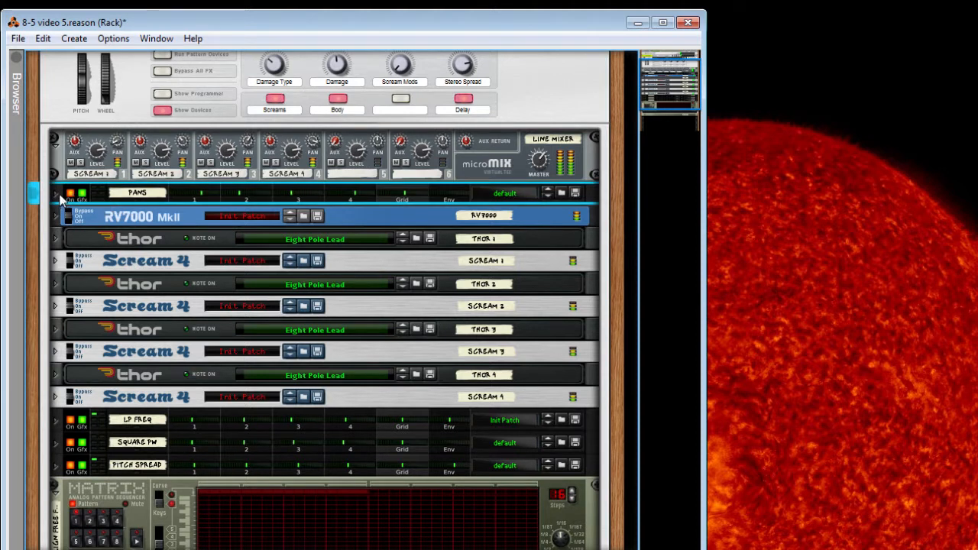
- Turn Stereo Spread fully down, unfold PANS while it is off, and switch it back on with its Level turned fully up
click(462, 68)
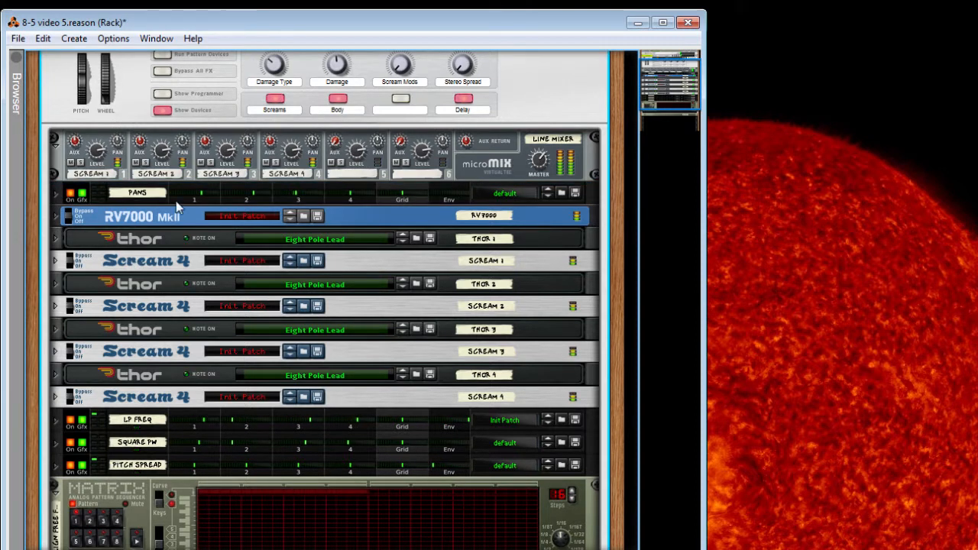
click(71, 196)
click(57, 194)
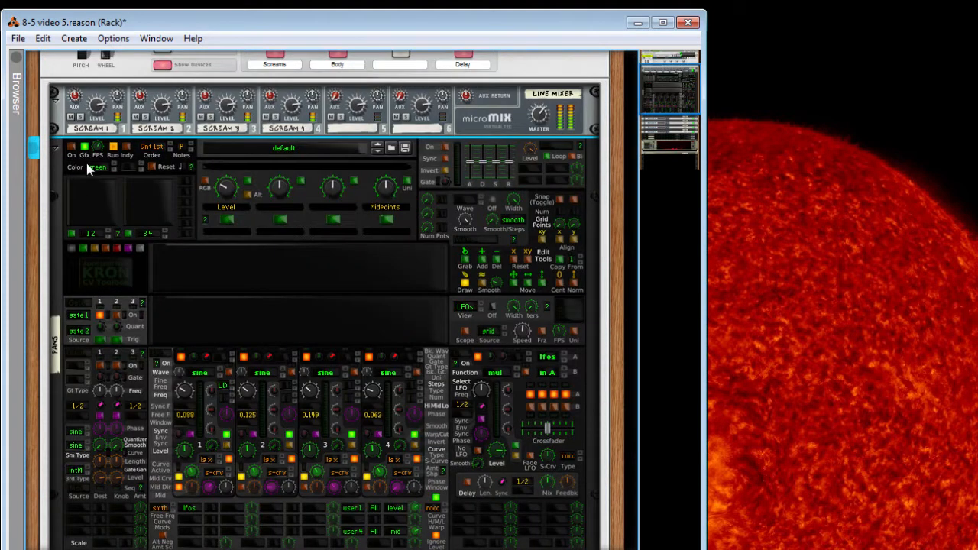
click(75, 144)
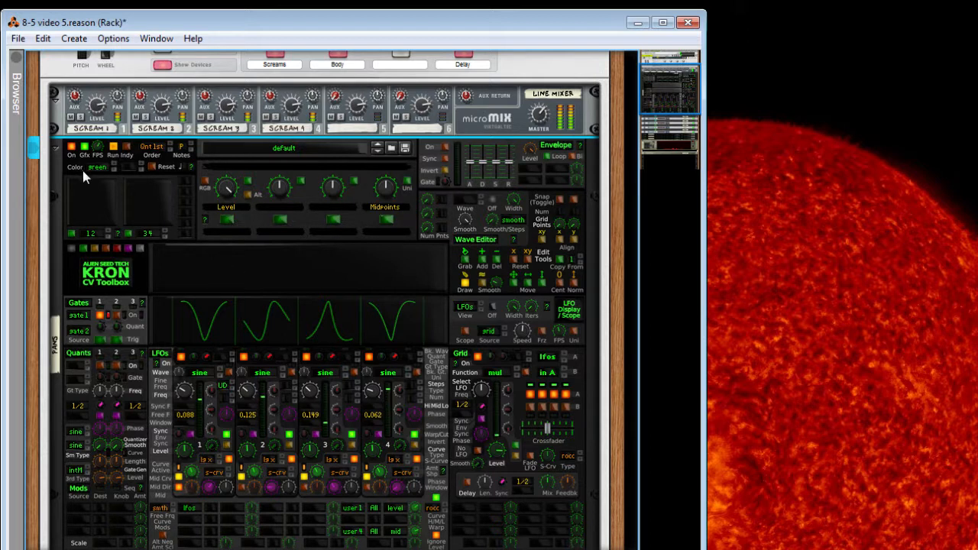
scroll(194, 179, up, 3)
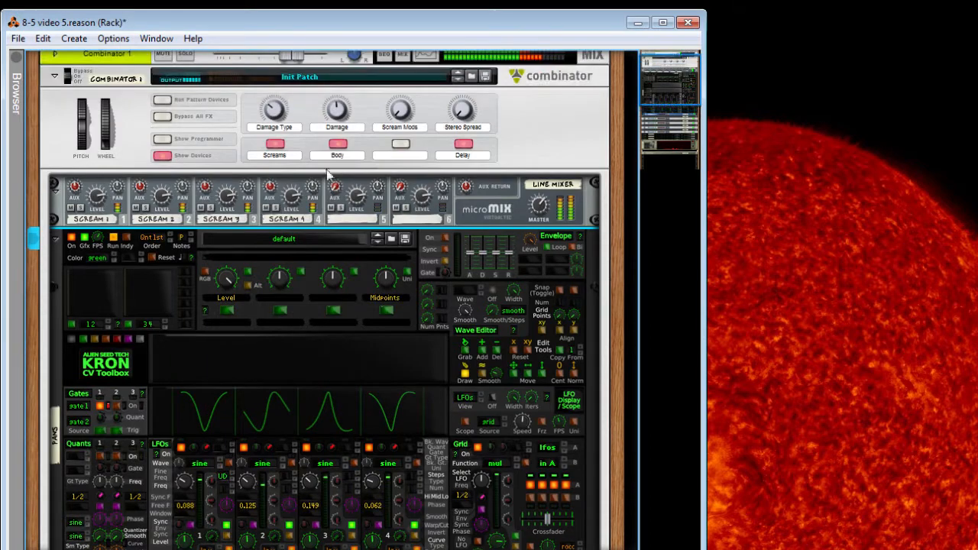
- Turn Stereo Spread up, set the PANS Level knob to 0.19, fold PANS, and make sure it is enabled
drag(463, 112, 474, 80)
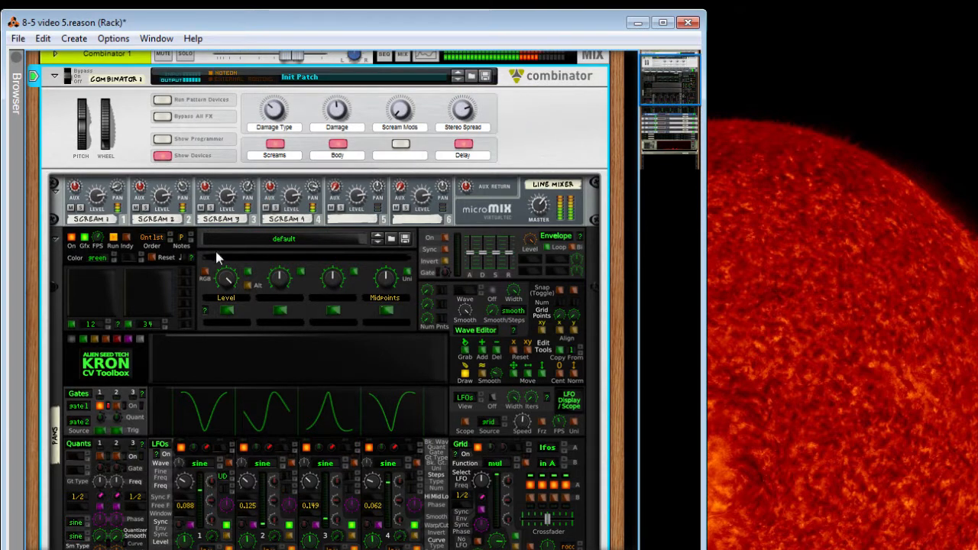
drag(233, 278, 237, 299)
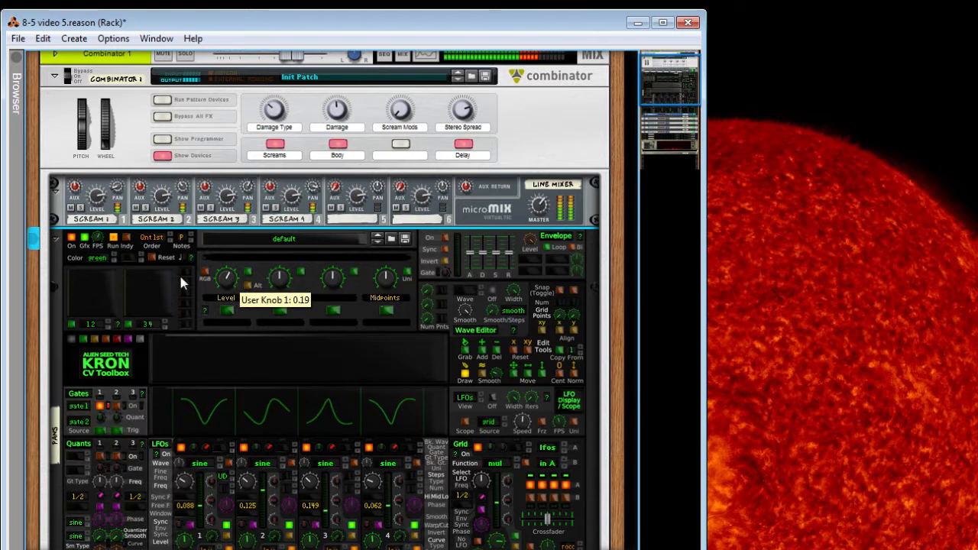
click(60, 239)
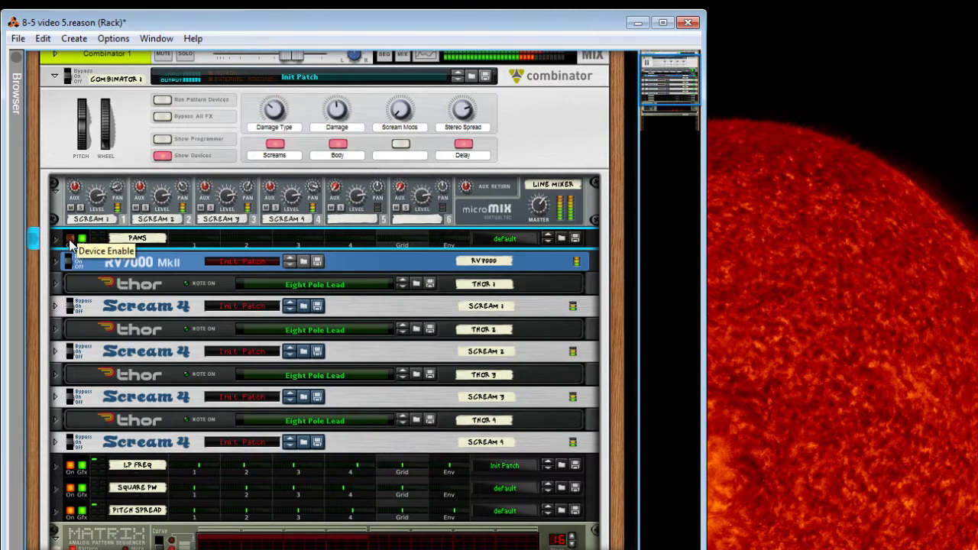
click(70, 242)
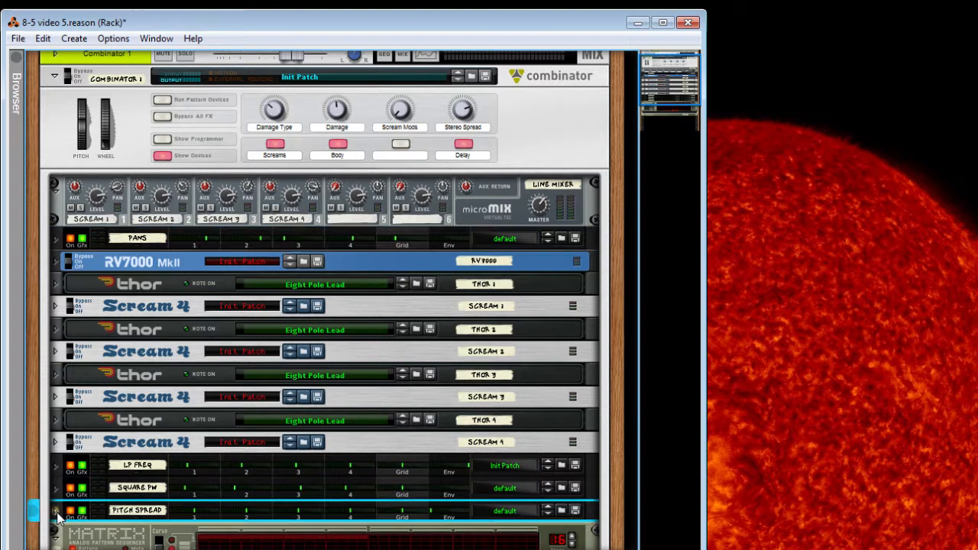
- Unfold the PITCH SPREAD toolbox and examine its random LFOs and averaged Grid output, comparing with the devices above
scroll(173, 310, down, 5)
click(173, 310)
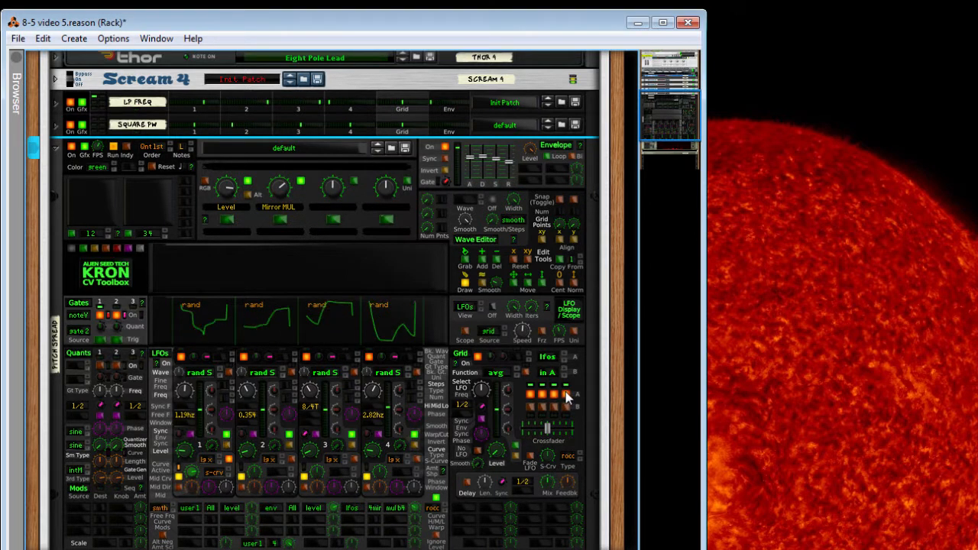
scroll(377, 308, up, 5)
scroll(377, 305, up, 2)
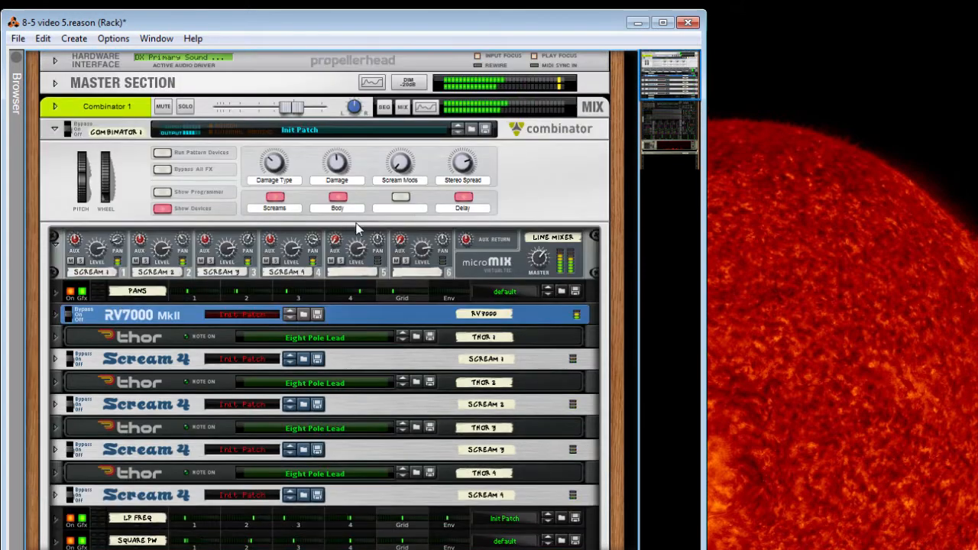
scroll(487, 520, down, 4)
scroll(487, 520, down, 5)
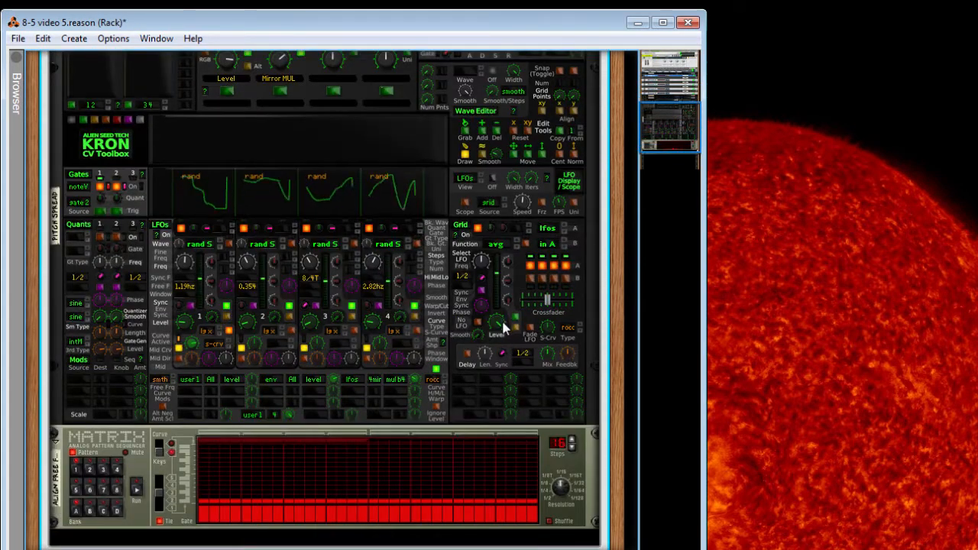
scroll(500, 328, up, 1)
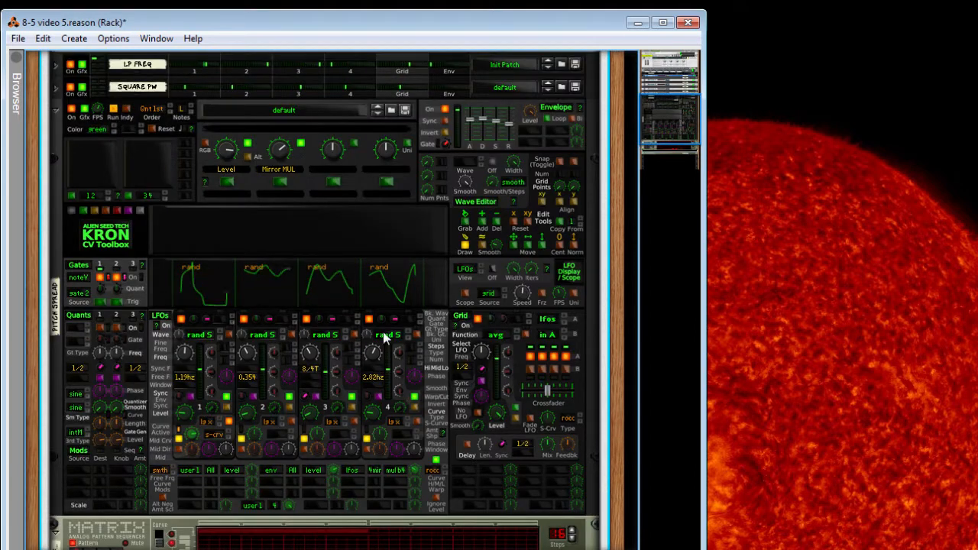
scroll(190, 256, up, 2)
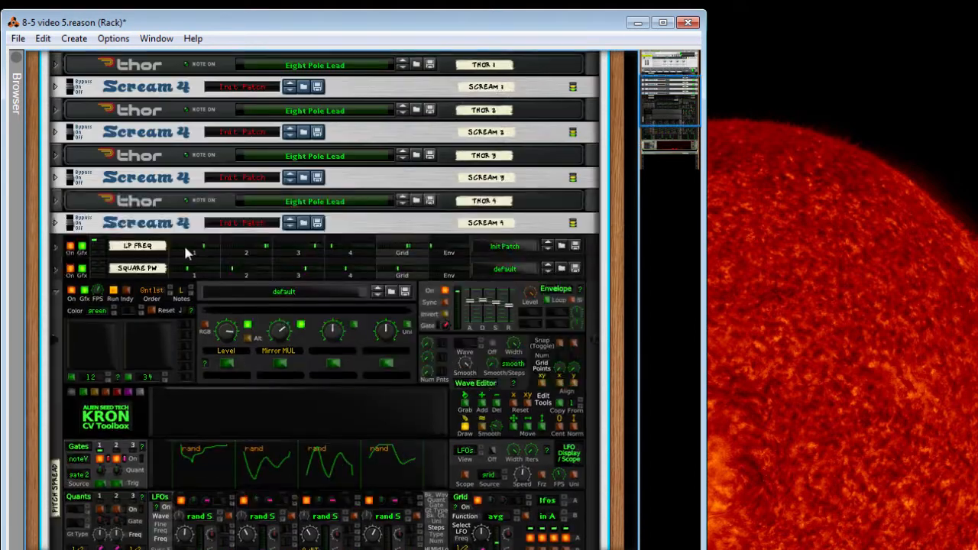
- Unfold the SQUARE PW toolbox and examine its LFO and Grid settings on the front and the Level Boost on the rear
click(56, 270)
scroll(576, 284, down, 1)
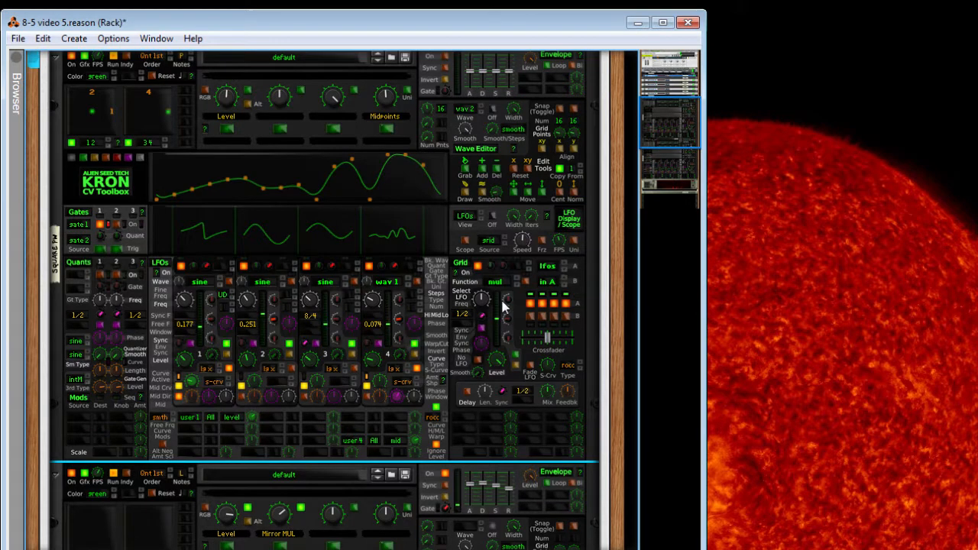
key(Tab)
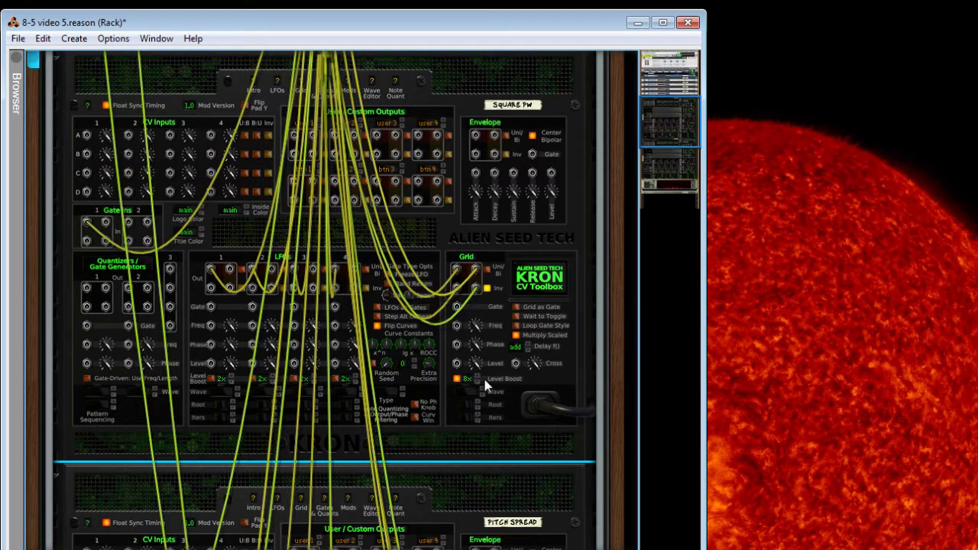
key(Tab)
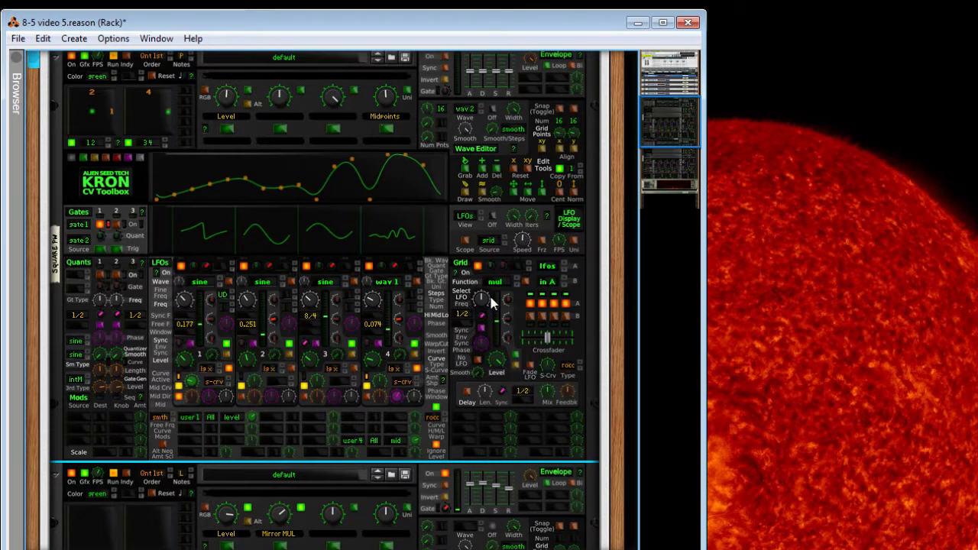
- Fold the SQUARE PW and PITCH SPREAD toolboxes and unfold LP FREQ
scroll(466, 314, up, 2)
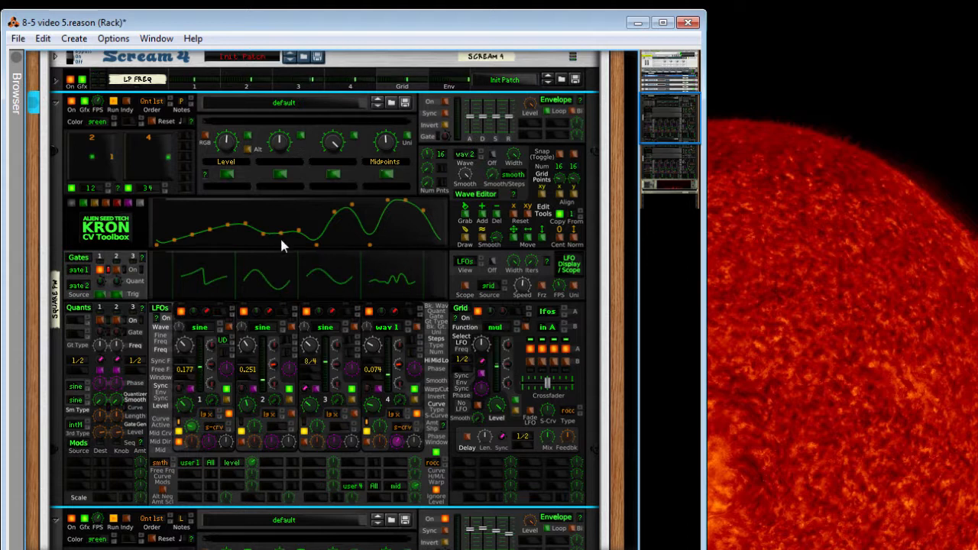
click(54, 100)
click(56, 80)
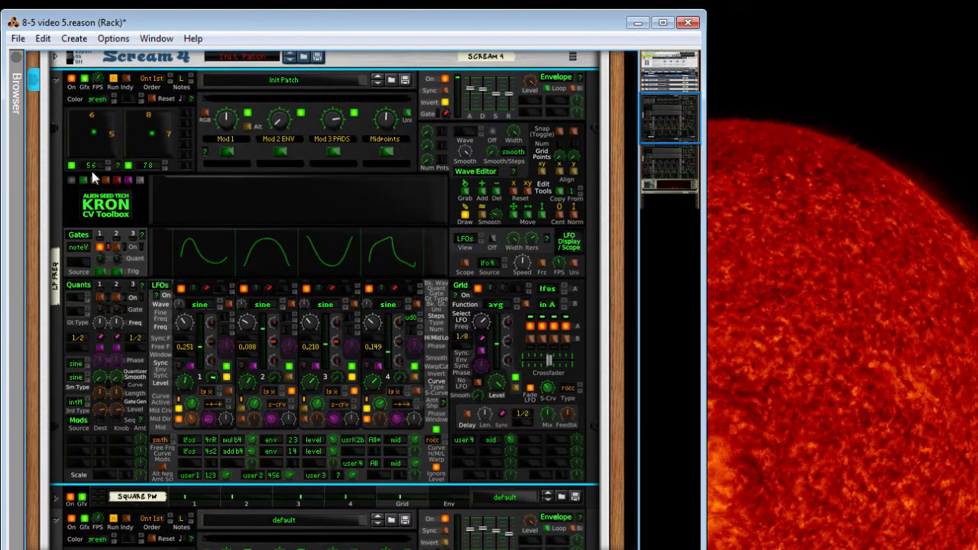
scroll(92, 210, down, 5)
click(56, 341)
- Try the Loop and Minimum functions on the LP FREQ Grid with the No LFO option on
scroll(493, 226, up, 1)
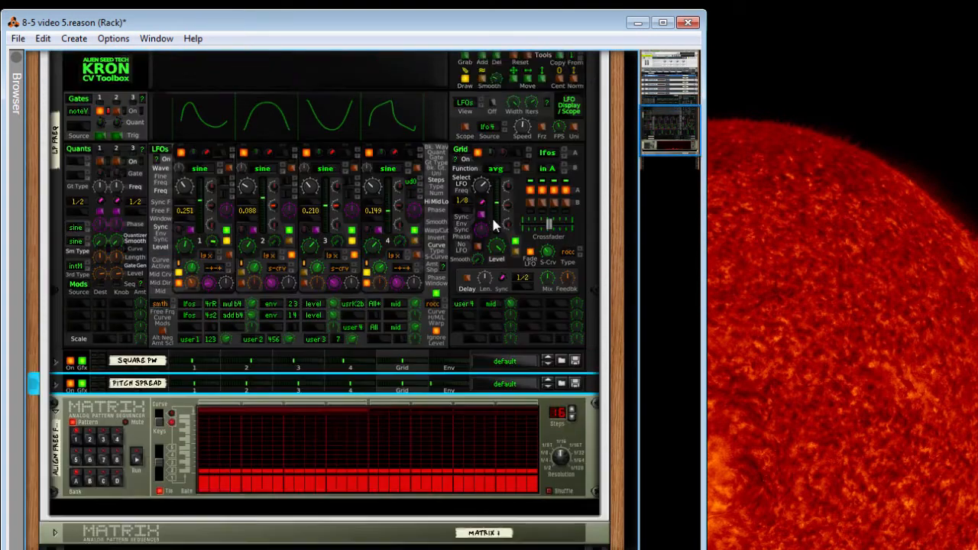
scroll(493, 226, up, 2)
click(504, 261)
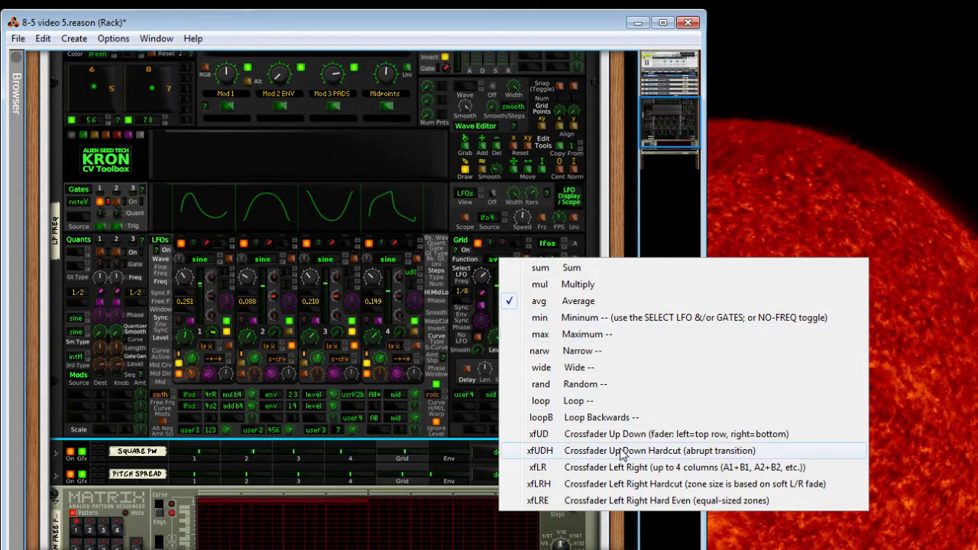
click(601, 403)
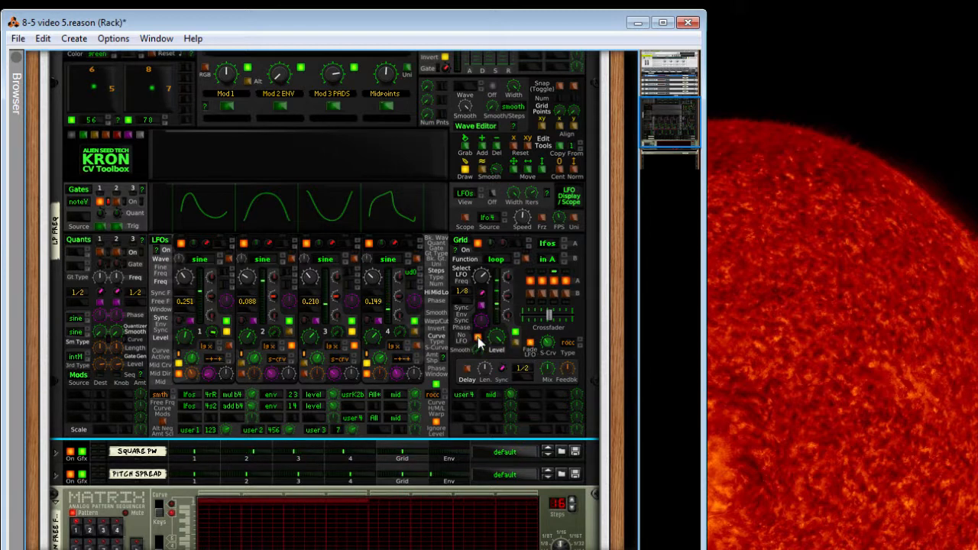
click(495, 260)
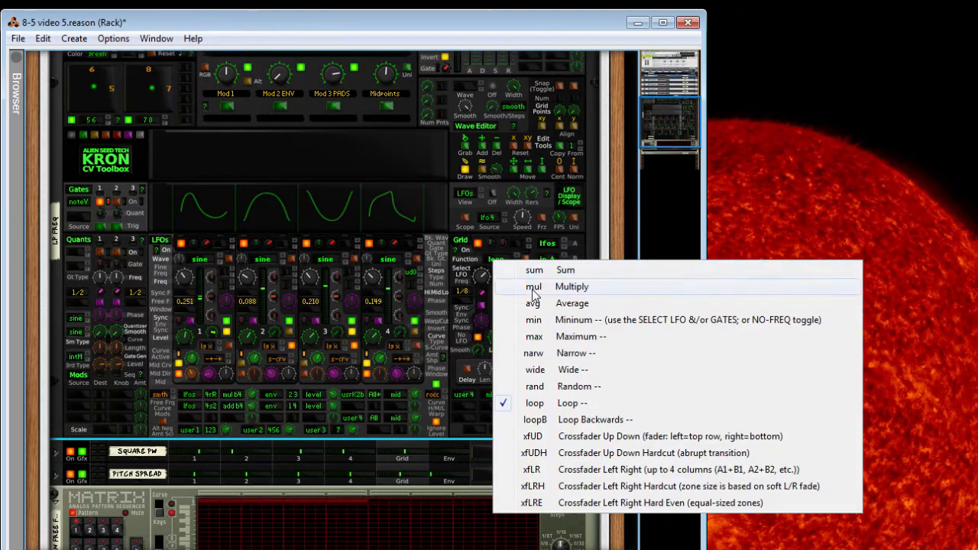
click(552, 324)
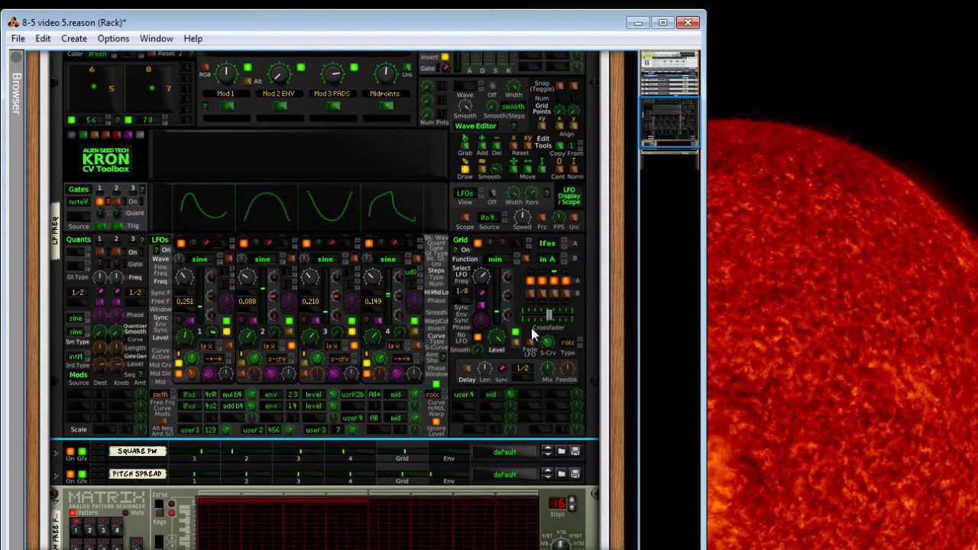
- Set the LP FREQ Grid function to Random, raise Grid smoothing to 200, and turn it fully back down
click(497, 262)
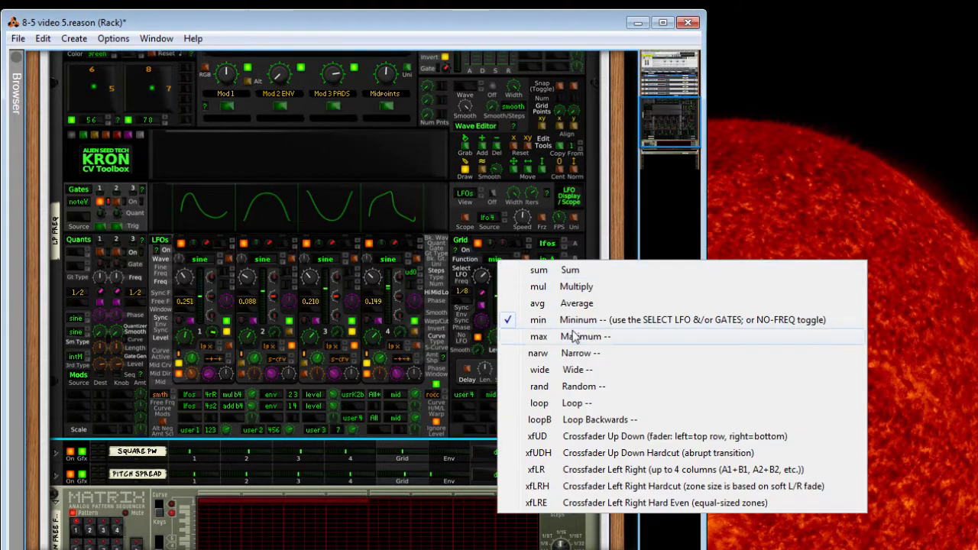
click(585, 390)
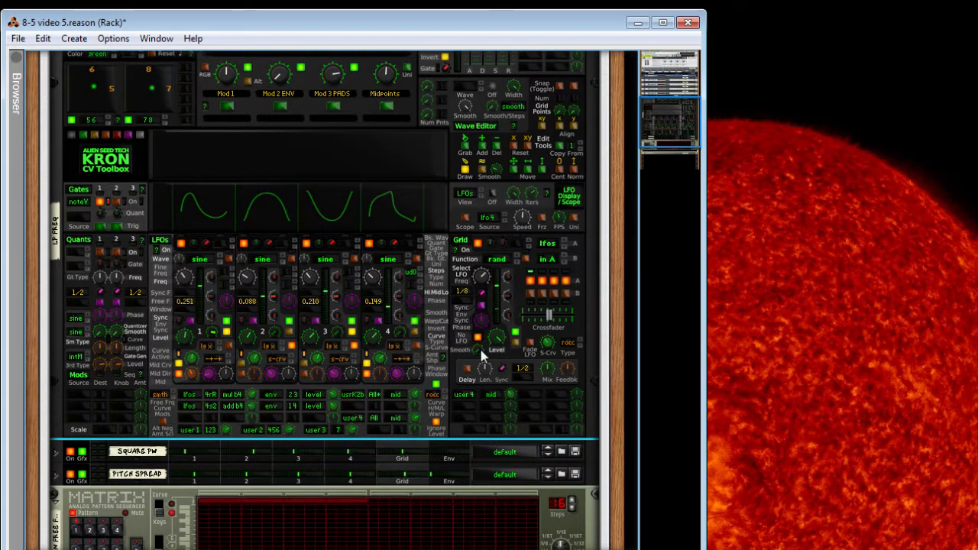
drag(482, 354, 486, 313)
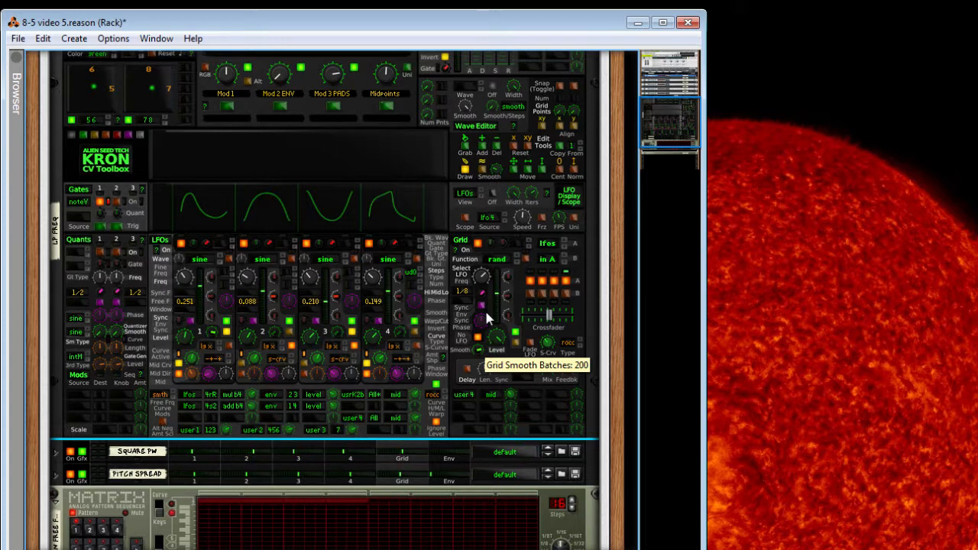
drag(485, 309, 489, 357)
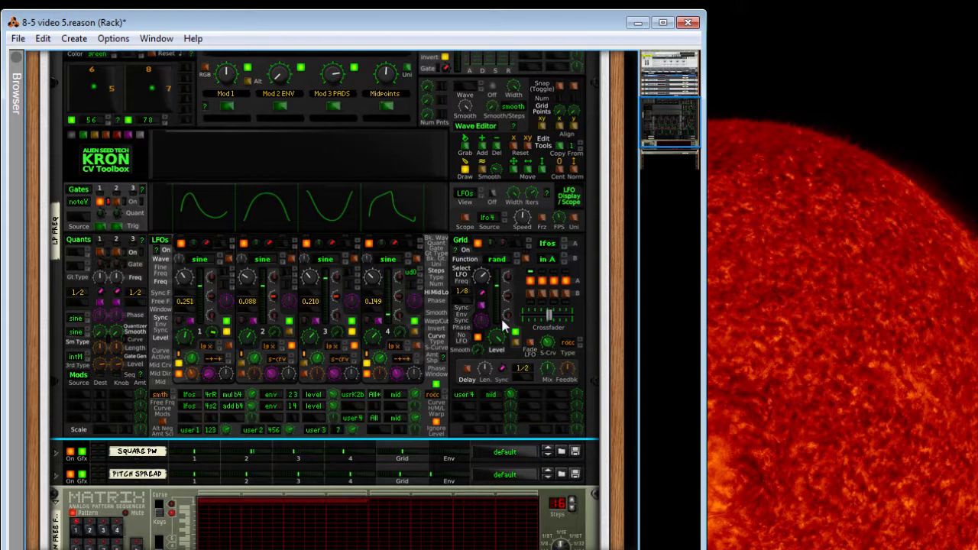
mouse_move(480, 354)
mouse_down()
mouse_move(483, 330)
mouse_move(480, 359)
mouse_up()
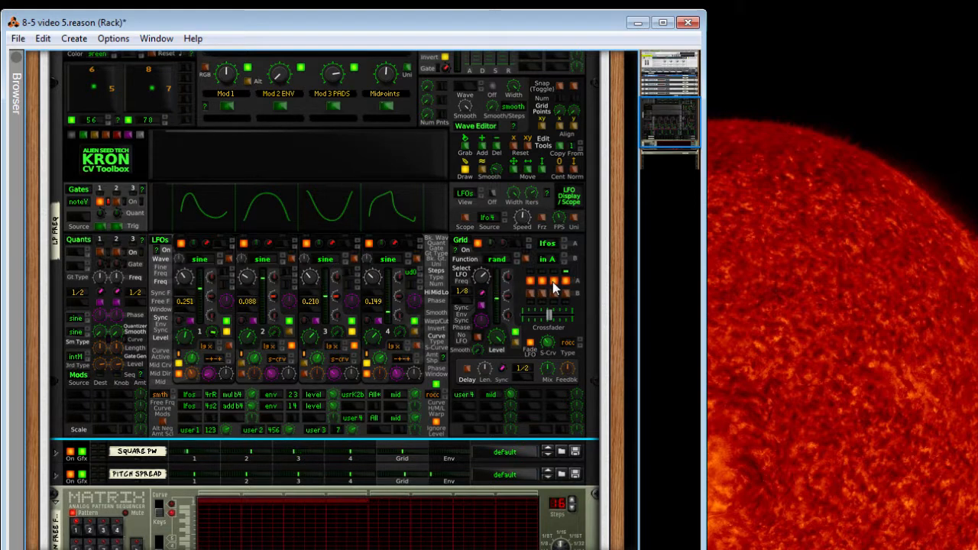
- Set the Grid function to Crossfader Left Right and sweep the Crossfader, leaving it about three quarters of the way across
mouse_move(548, 326)
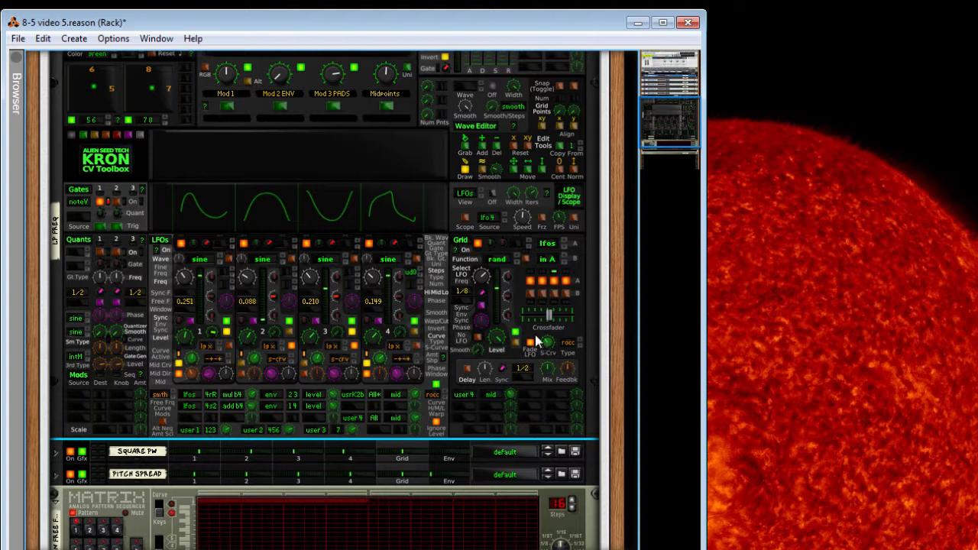
click(497, 264)
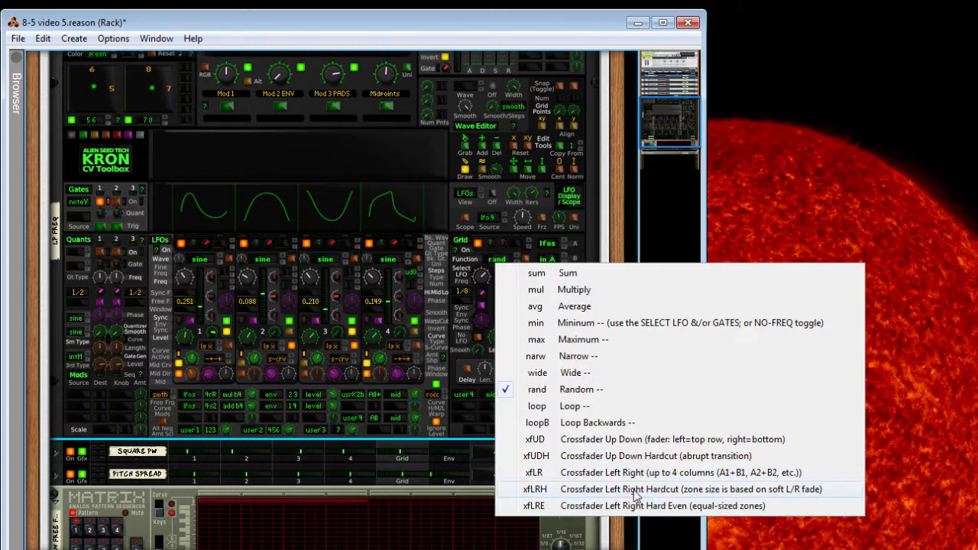
click(585, 474)
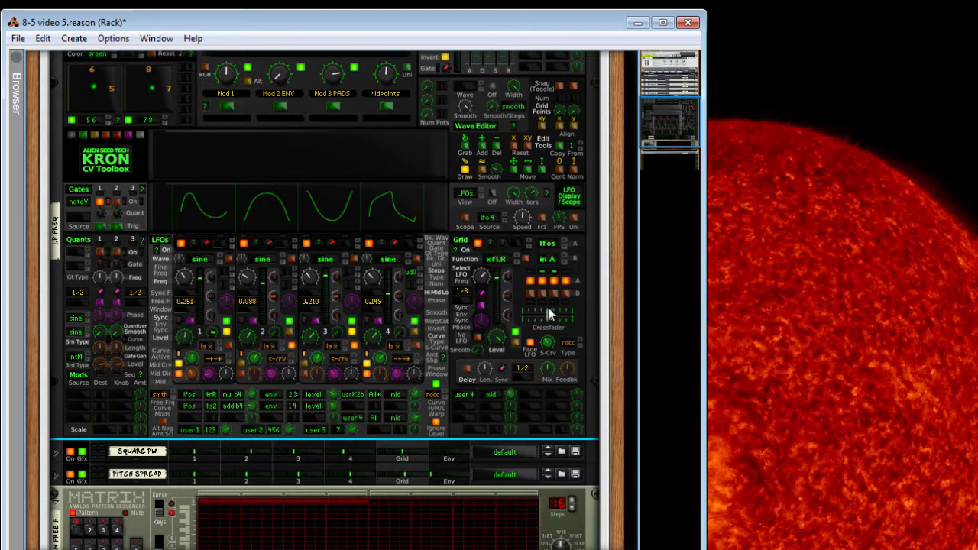
drag(522, 321, 547, 322)
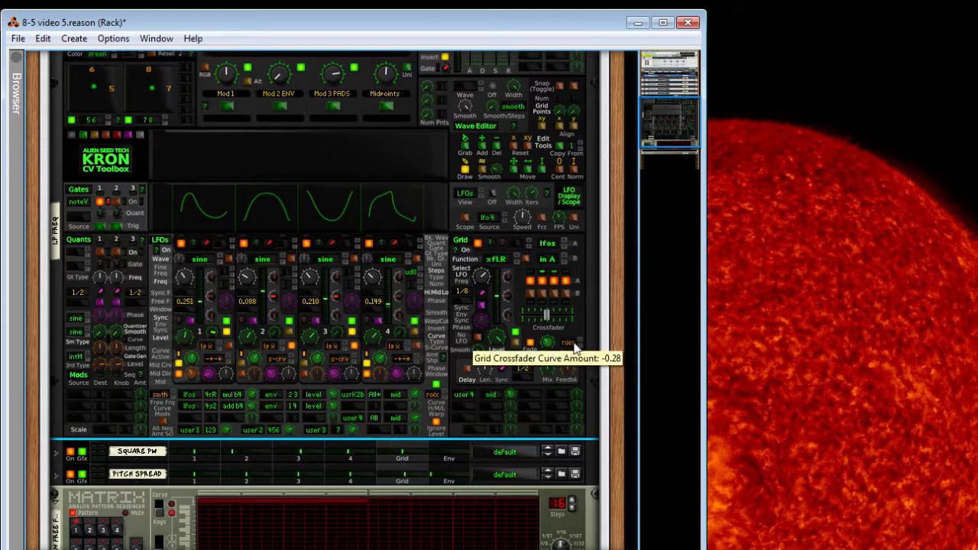
drag(547, 322, 522, 322)
mouse_move(549, 320)
mouse_down()
mouse_move(579, 319)
mouse_move(515, 319)
mouse_move(579, 317)
mouse_move(565, 319)
mouse_up()
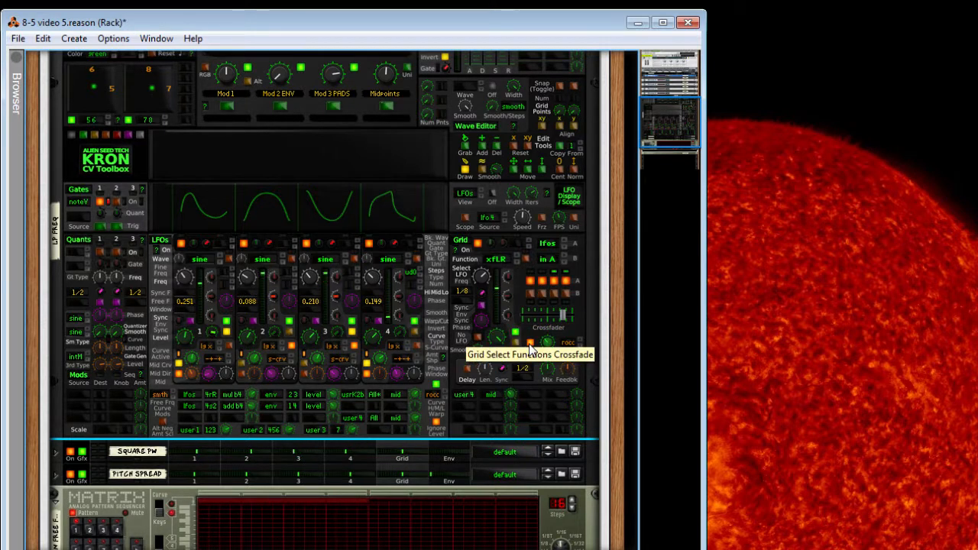
- Set the Grid frequency to 1/64, switch the function to Loop, and change the frequency to 1/32
drag(476, 278, 482, 292)
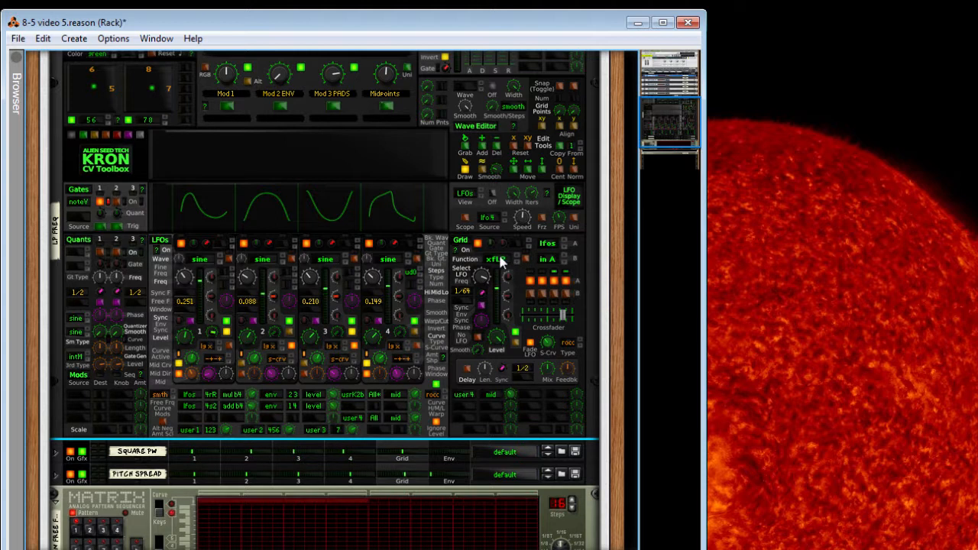
click(500, 261)
click(564, 405)
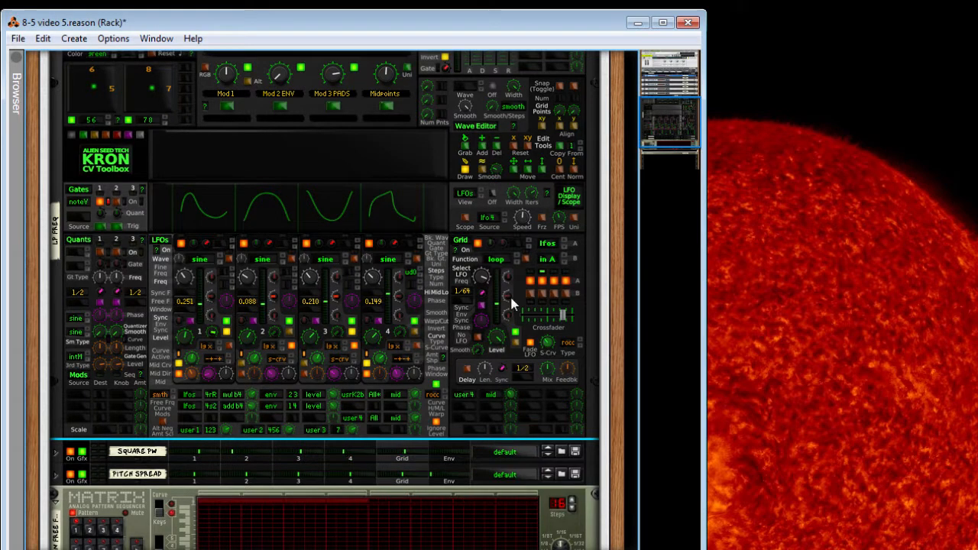
drag(485, 280, 486, 289)
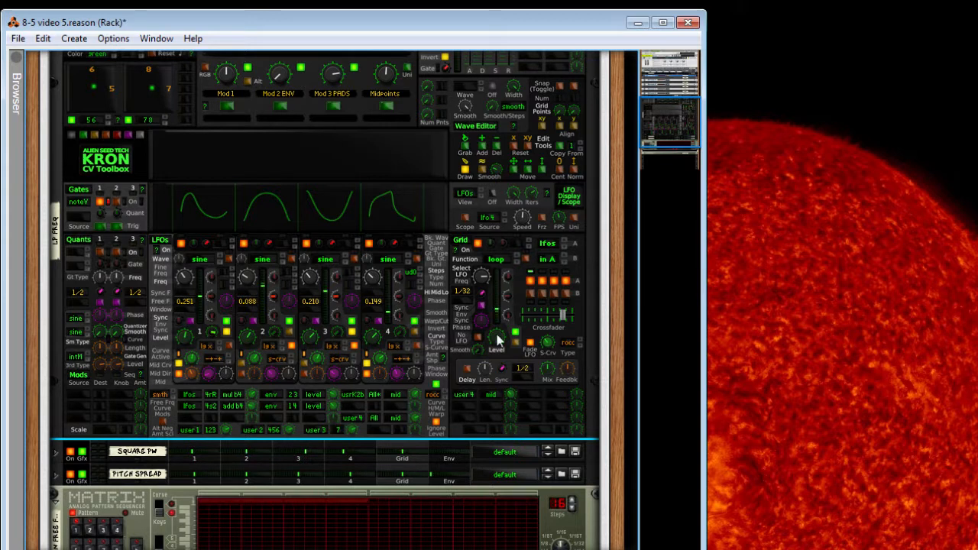
- Set the LP FREQ Grid frequency to 1/8T and its function to Average
drag(483, 280, 484, 288)
click(497, 261)
click(587, 306)
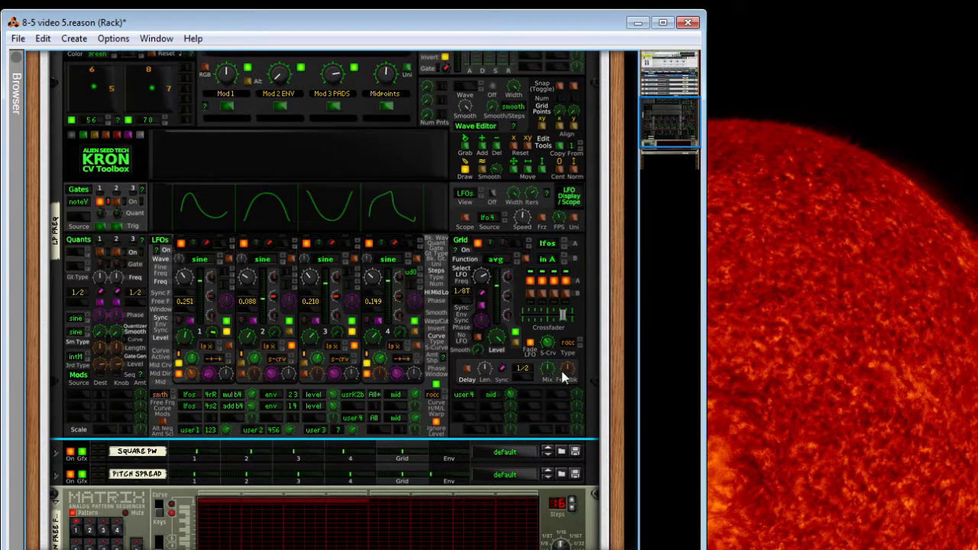
- Examine the LFO and Grid output cabling on the rear of LP FREQ and return to the front
key(Tab)
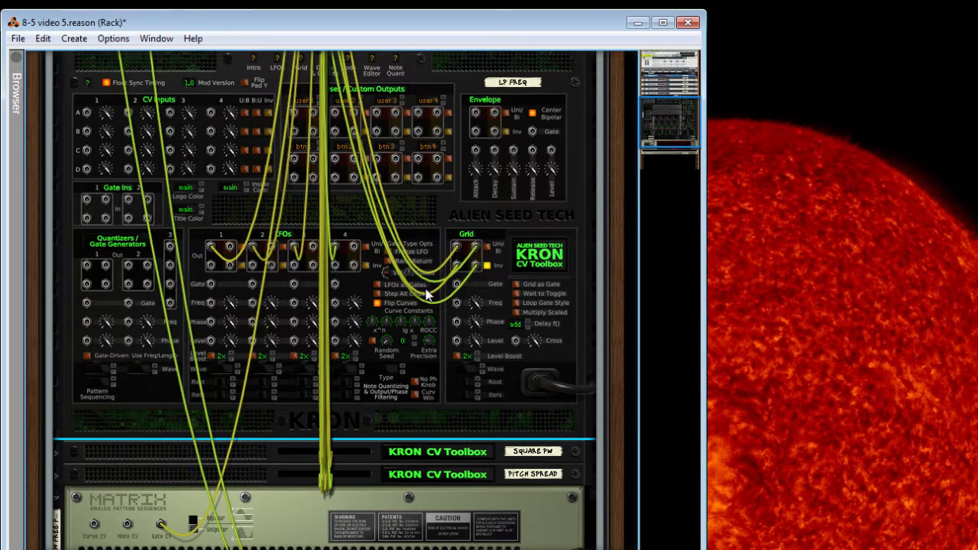
key(Tab)
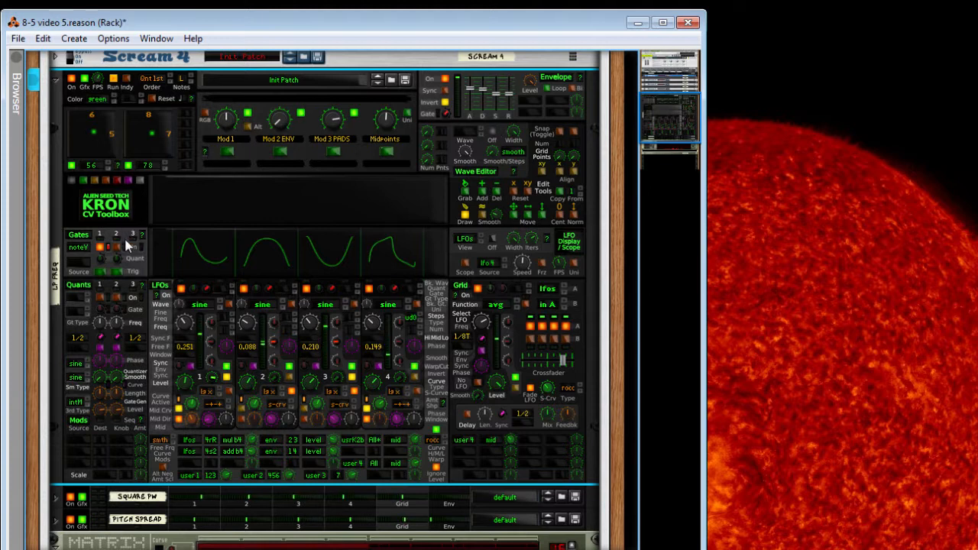
- Review the processing Order options of LP FREQ and examine its rear cabling and front sections
click(157, 82)
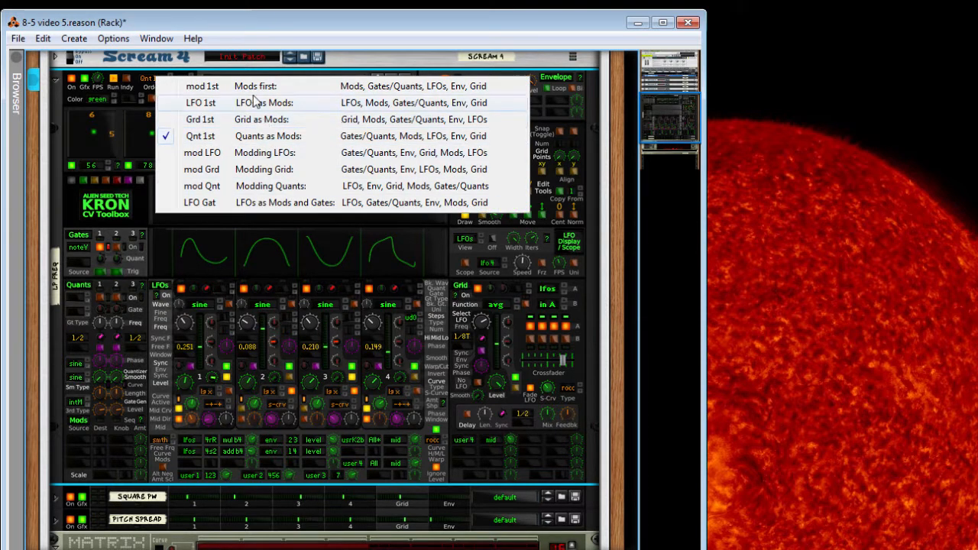
click(146, 85)
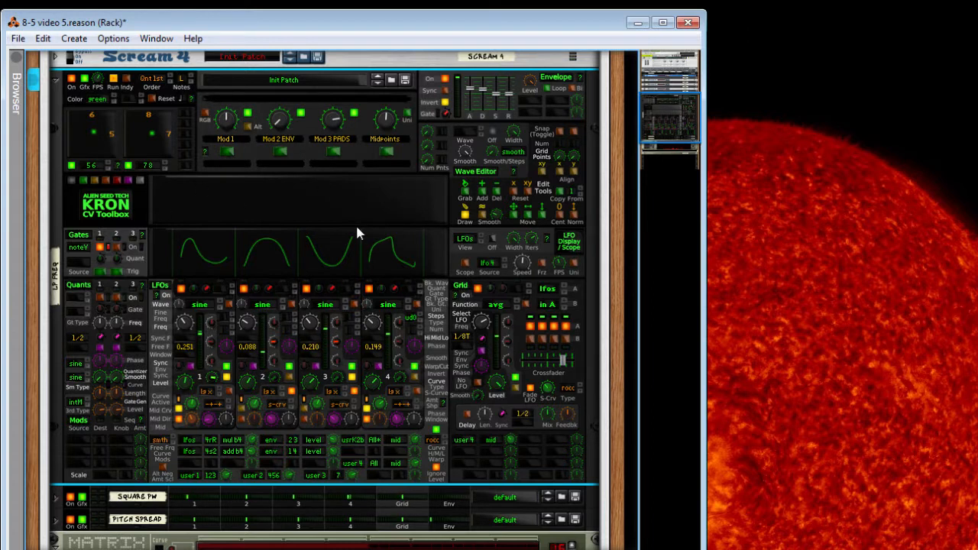
key(Tab)
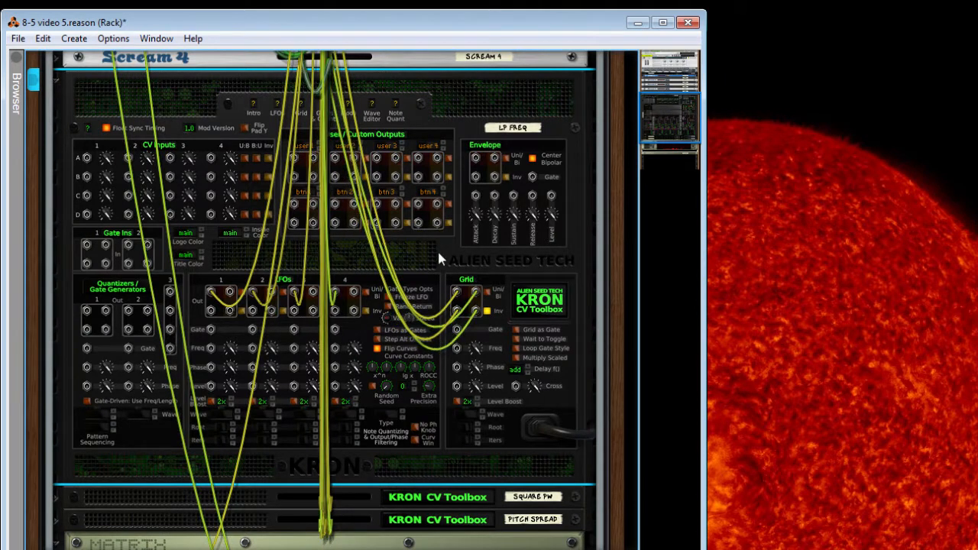
key(Tab)
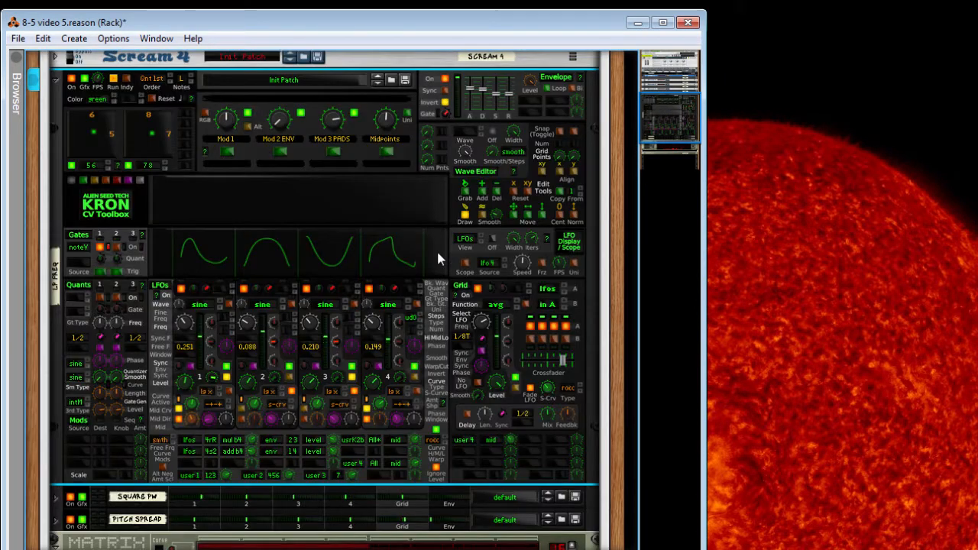
scroll(348, 213, up, 3)
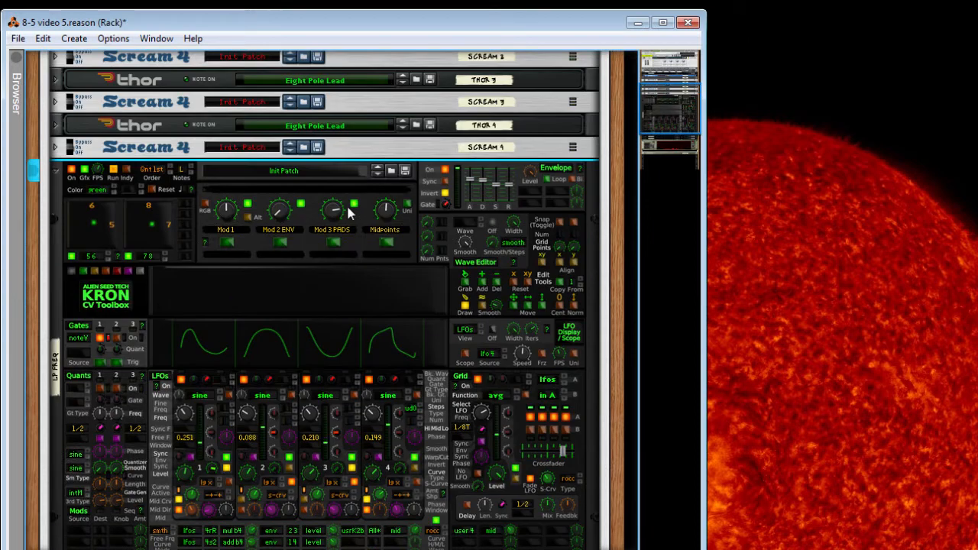
scroll(348, 213, down, 6)
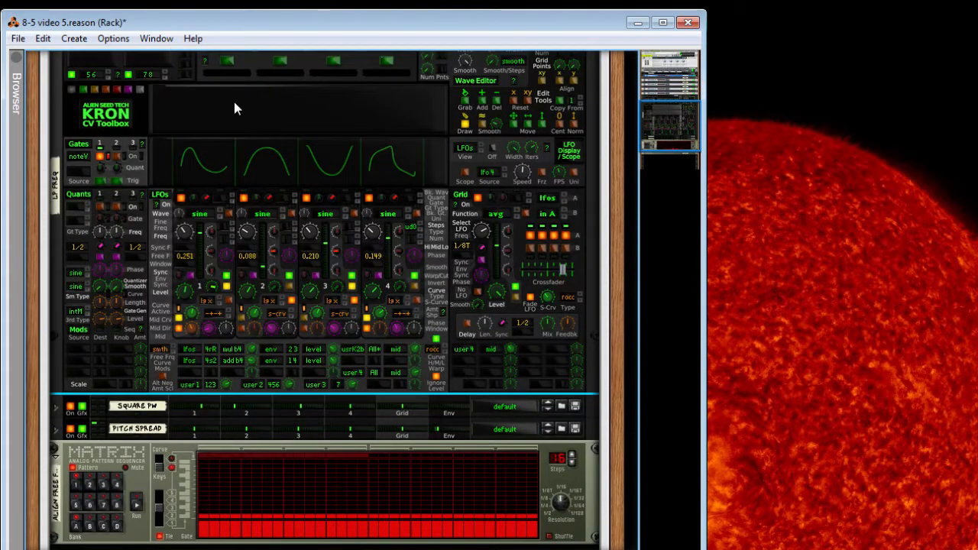
- Draw a freehand curve in Waveform 1 of the LP FREQ Wave Editor and reposition a point with the Grab tool
scroll(239, 222, up, 4)
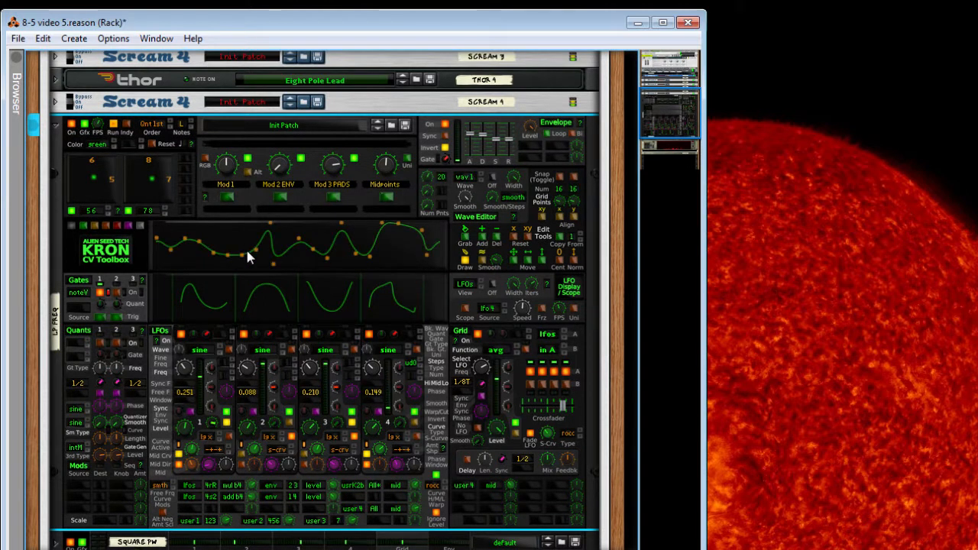
drag(179, 251, 249, 250)
drag(341, 237, 394, 262)
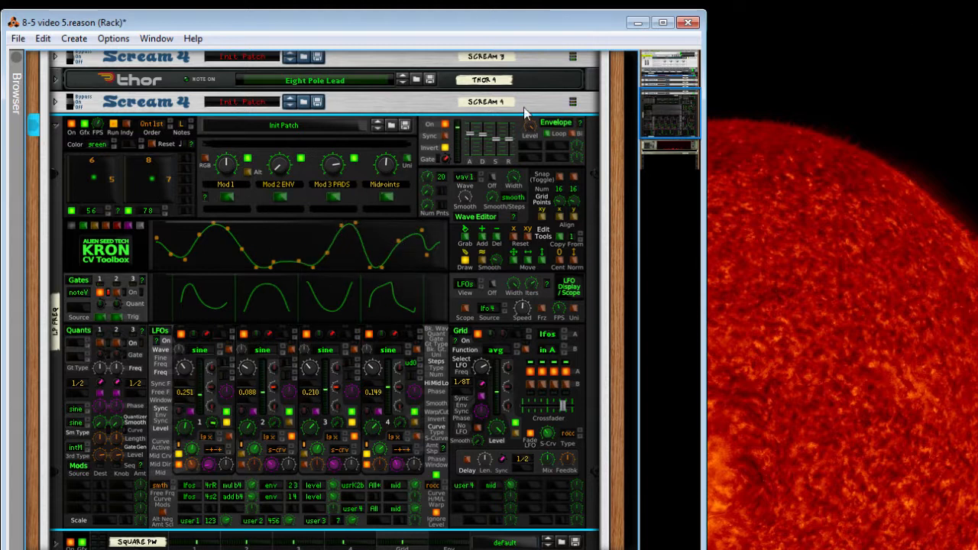
click(516, 237)
click(319, 251)
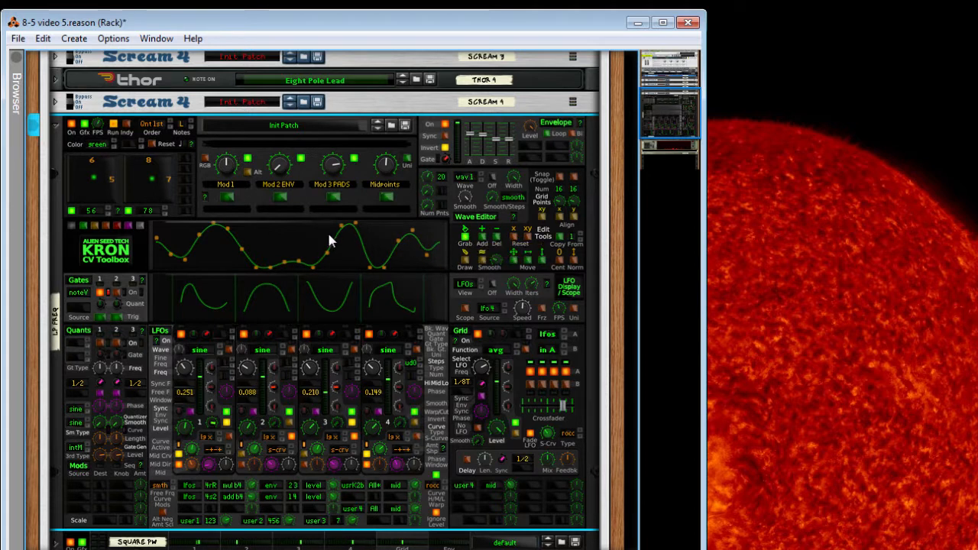
drag(323, 252, 313, 228)
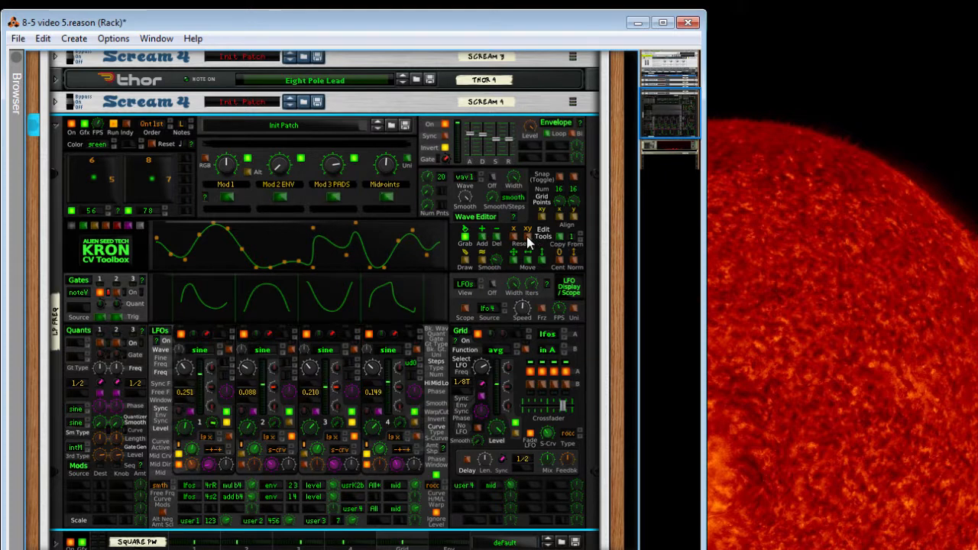
- Reset the Waveform 1 points in x and y, and draw a new freehand curve across the waveform
click(357, 251)
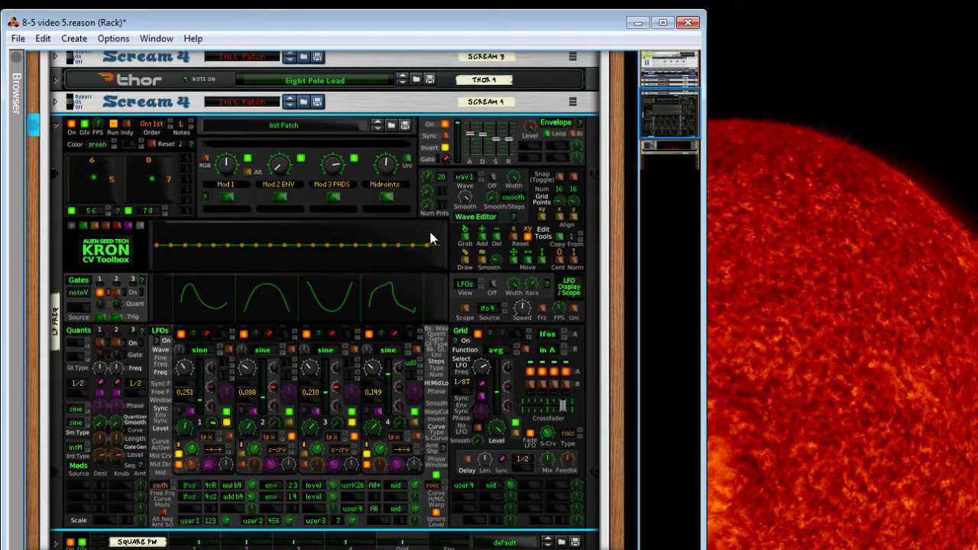
click(464, 260)
drag(415, 240, 353, 202)
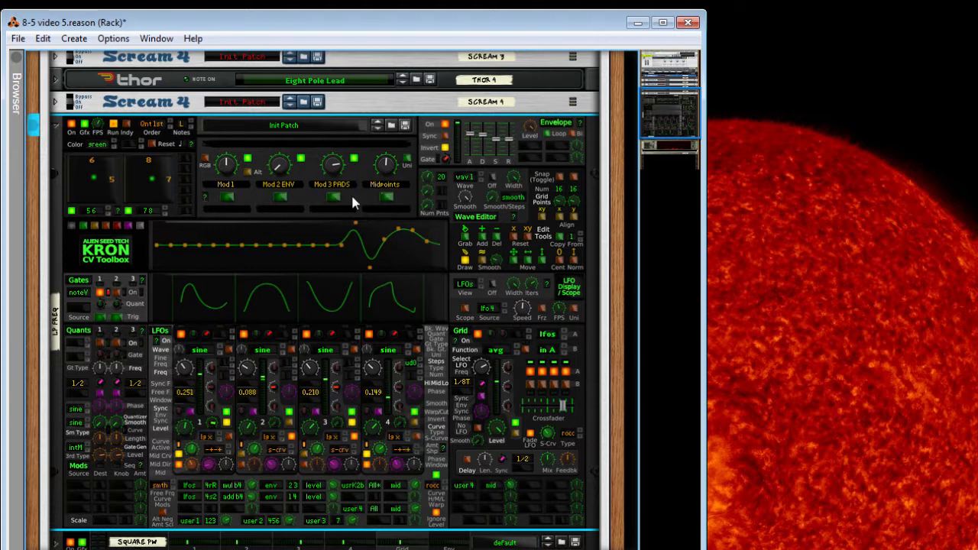
drag(272, 254, 193, 243)
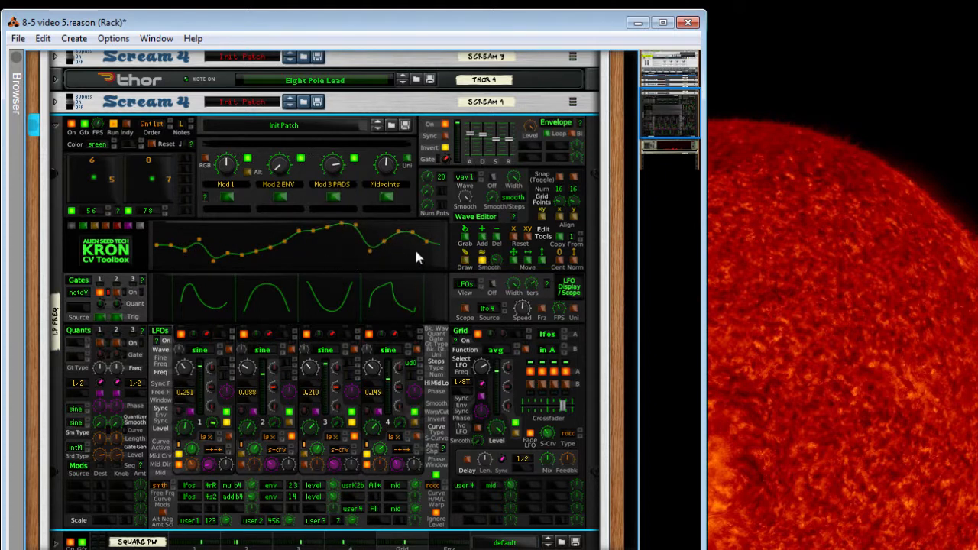
- Smooth, center and normalize the drawn curve of Waveform 1
drag(416, 251, 177, 262)
mouse_move(293, 249)
mouse_down()
mouse_move(238, 260)
mouse_move(341, 259)
mouse_up()
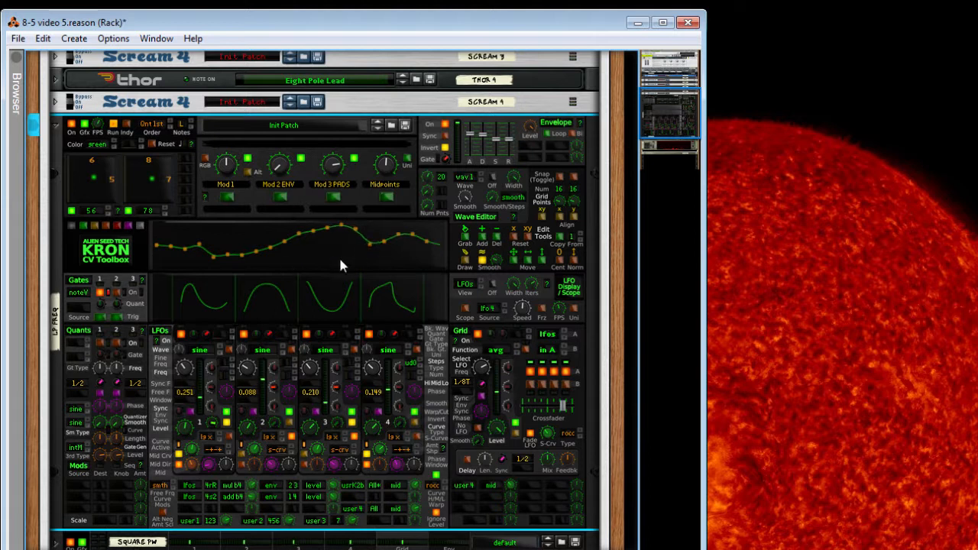
click(560, 260)
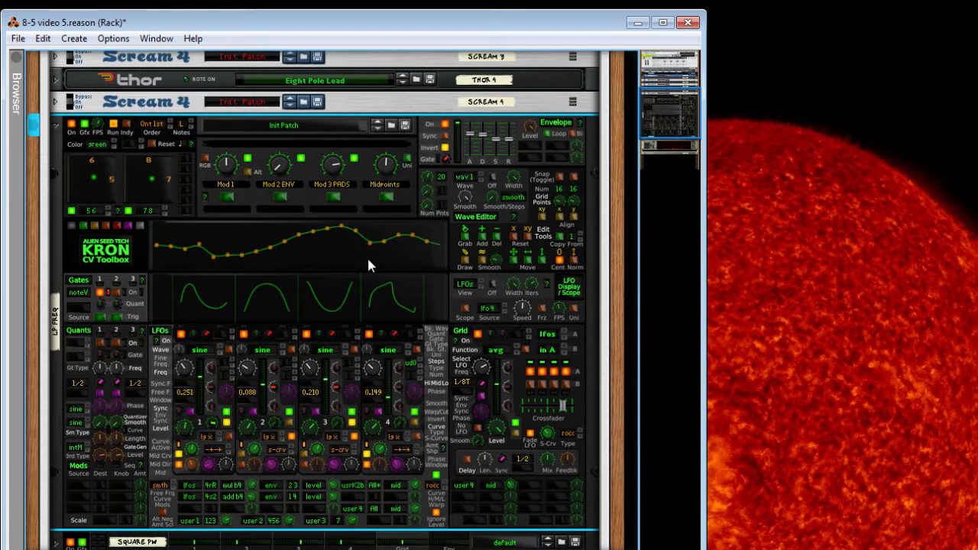
click(367, 257)
click(574, 263)
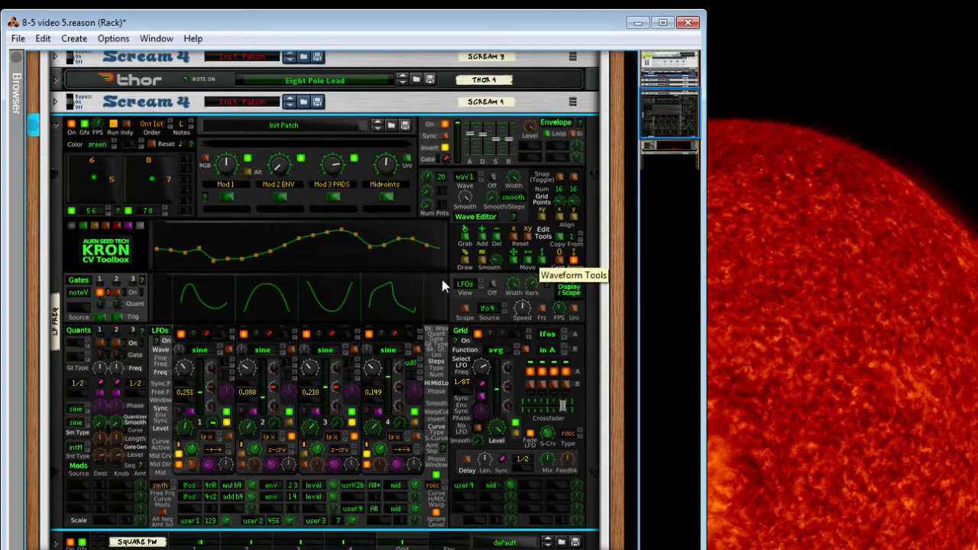
click(381, 261)
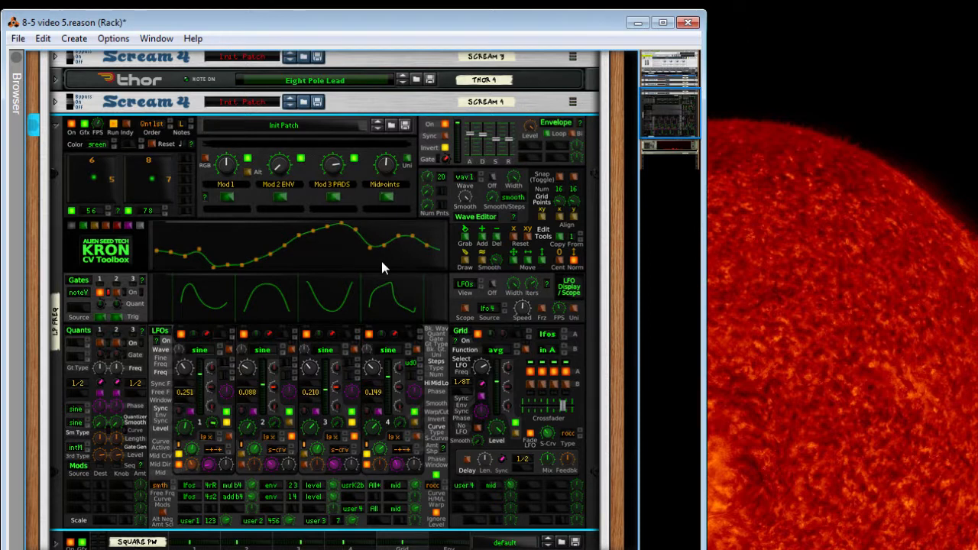
- Copy Waveform 1 into Waveform 2, and set the number of points of Waveform 1 to 21
click(475, 179)
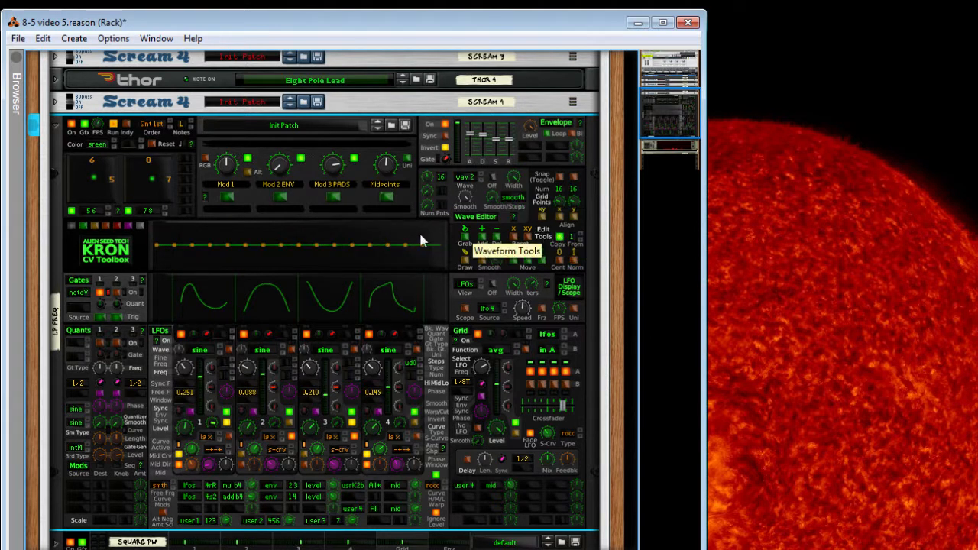
click(458, 177)
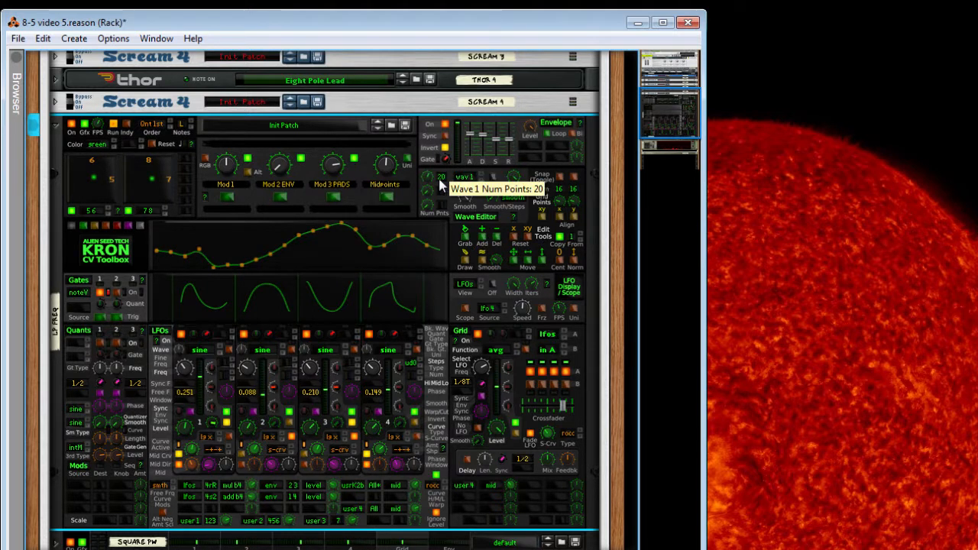
drag(441, 184, 430, 191)
- View the combined Waveform 1+2 (64) and Waveform 1+2+3+4 (128) in the Wave Editor and return to Waveform 1
click(464, 179)
click(501, 266)
click(464, 178)
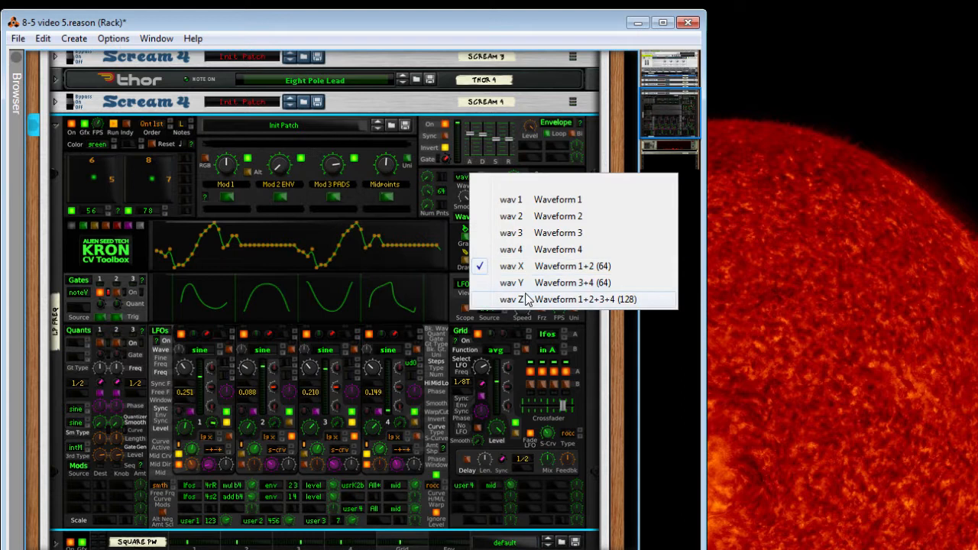
click(527, 299)
drag(427, 206, 426, 150)
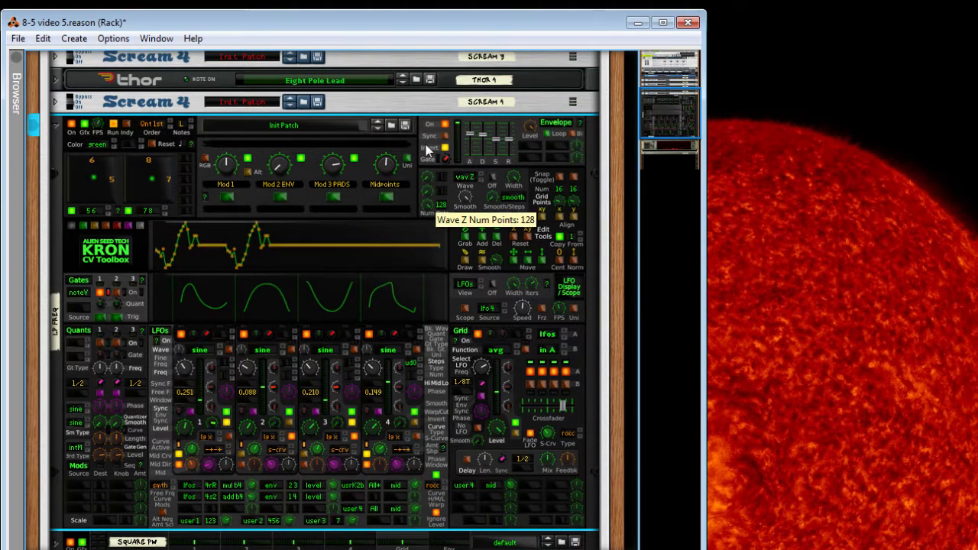
click(464, 181)
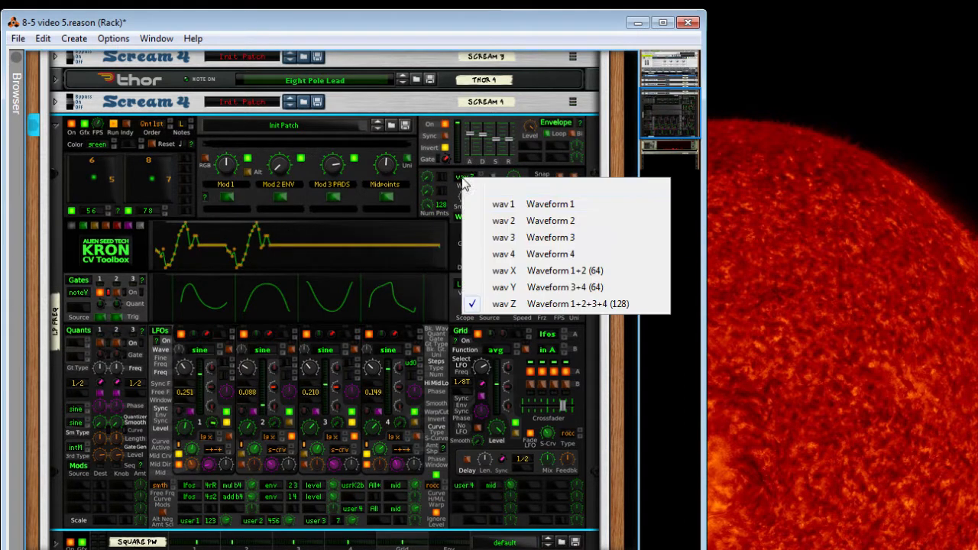
click(510, 205)
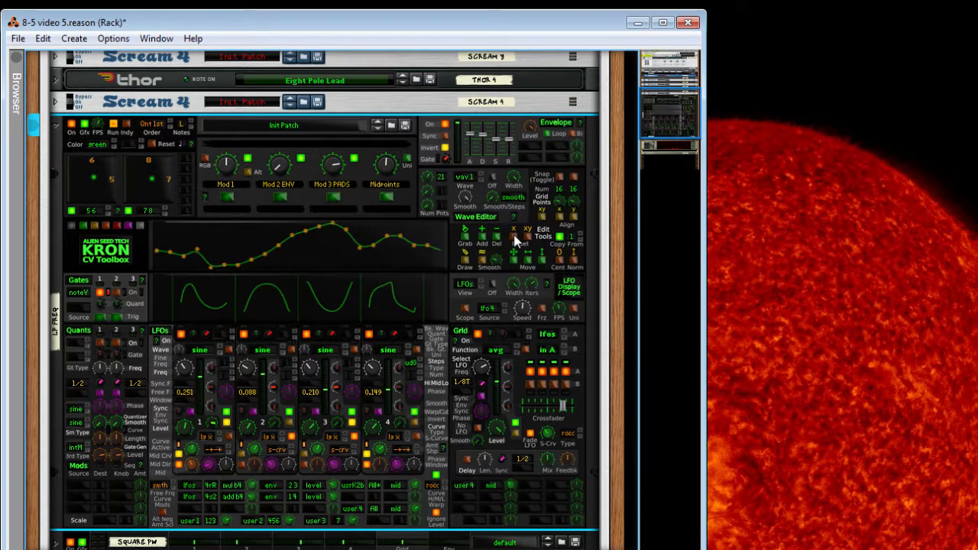
- Pull points near the end of Waveform 1 down into a dip with the Grab tool, and align points in x and y
click(467, 238)
drag(375, 245, 355, 255)
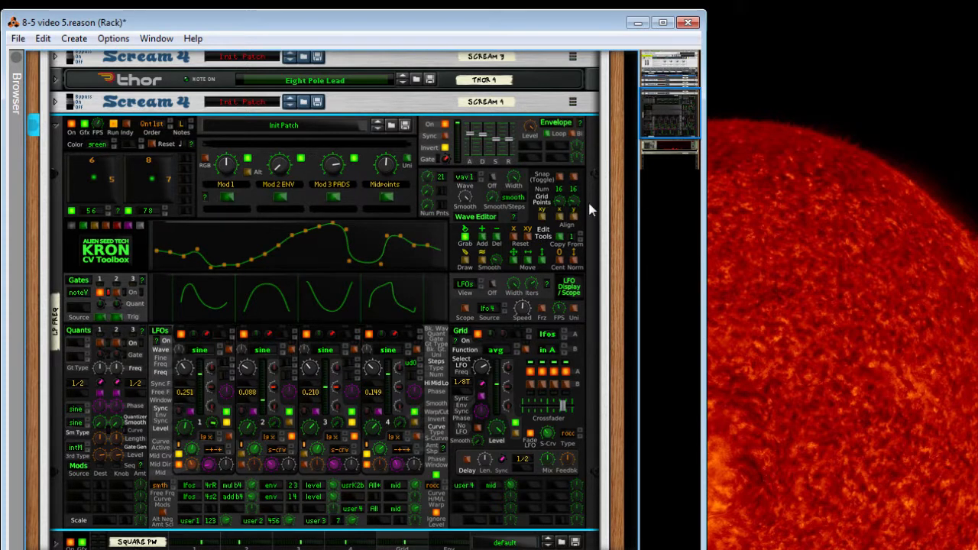
click(544, 218)
drag(365, 259, 388, 259)
click(541, 217)
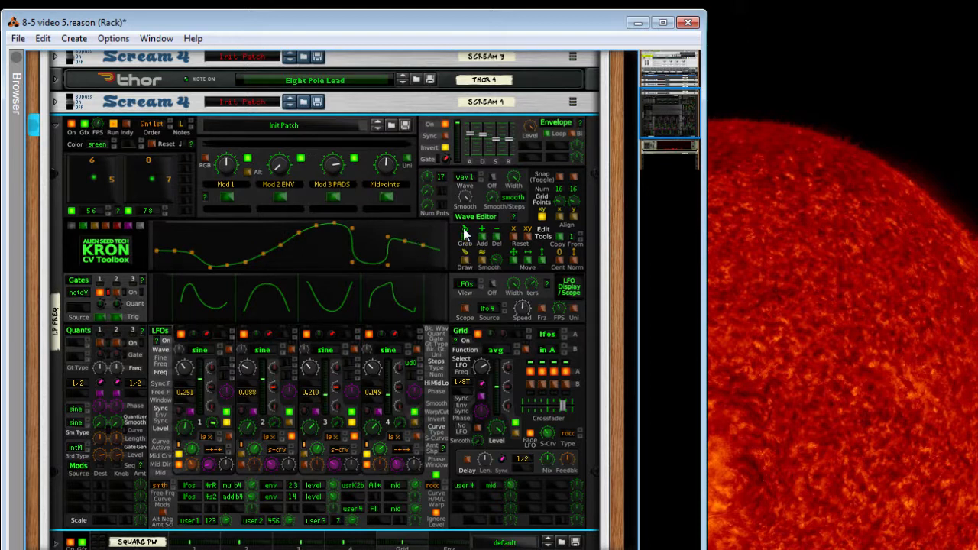
- Set Waveform 1 to 16 points, and try the steps Smooth Type before switching back to smooth
drag(438, 179, 438, 185)
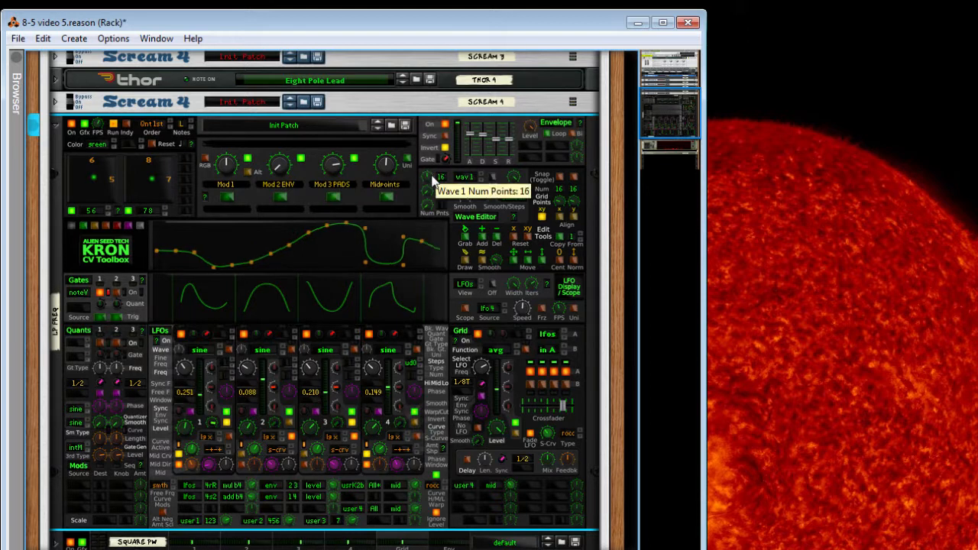
mouse_move(465, 198)
mouse_down()
mouse_move(477, 263)
mouse_move(472, 179)
mouse_up()
click(491, 205)
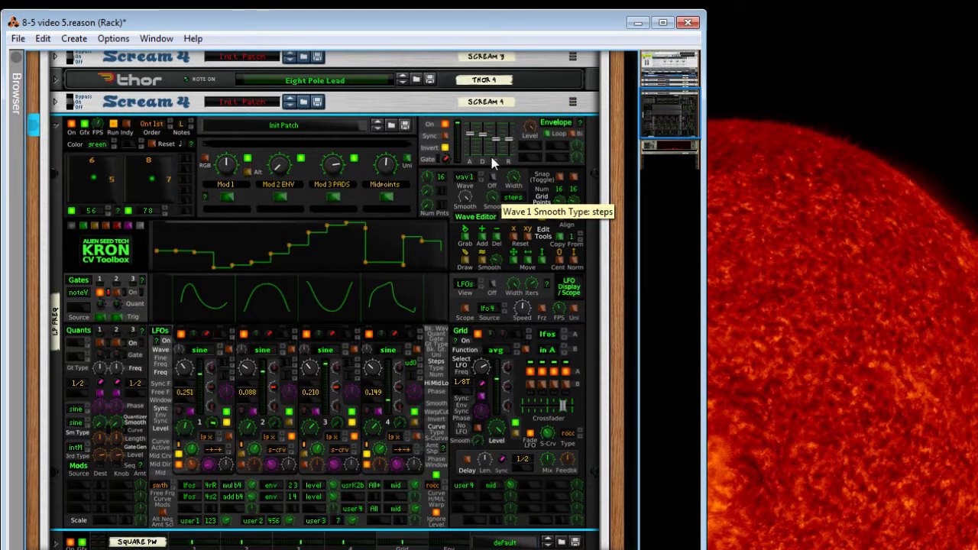
click(491, 203)
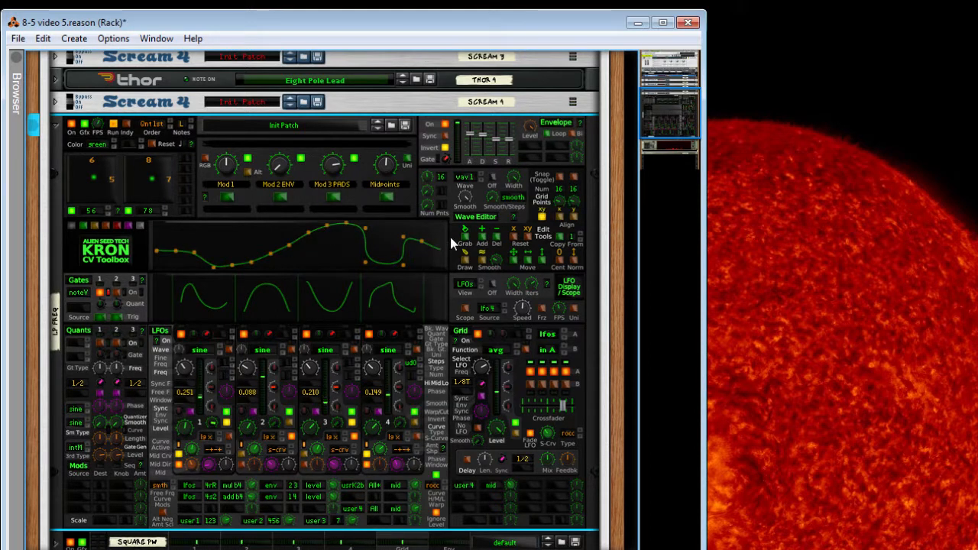
- Examine the LFO Wave settings on the rear of LP FREQ and the Editor Width control on the front
key(Tab)
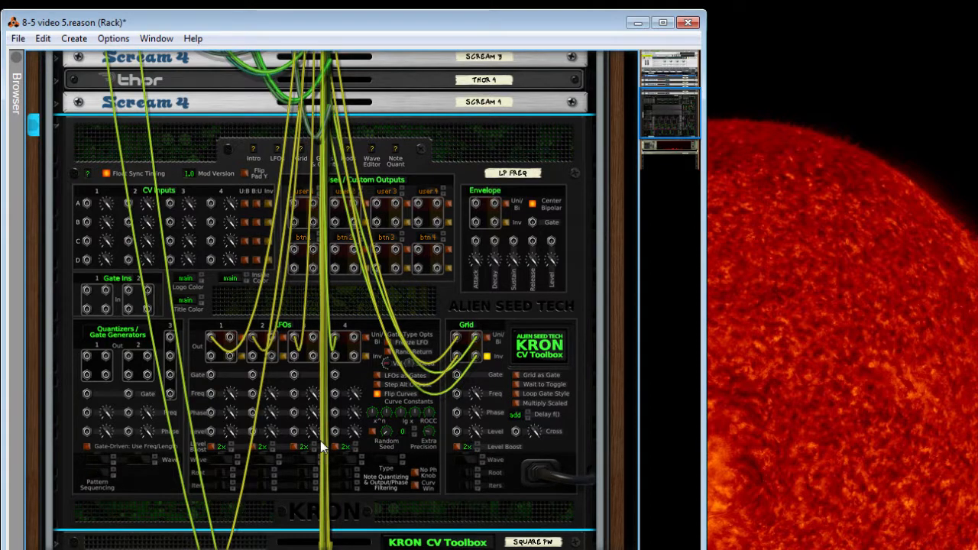
key(Tab)
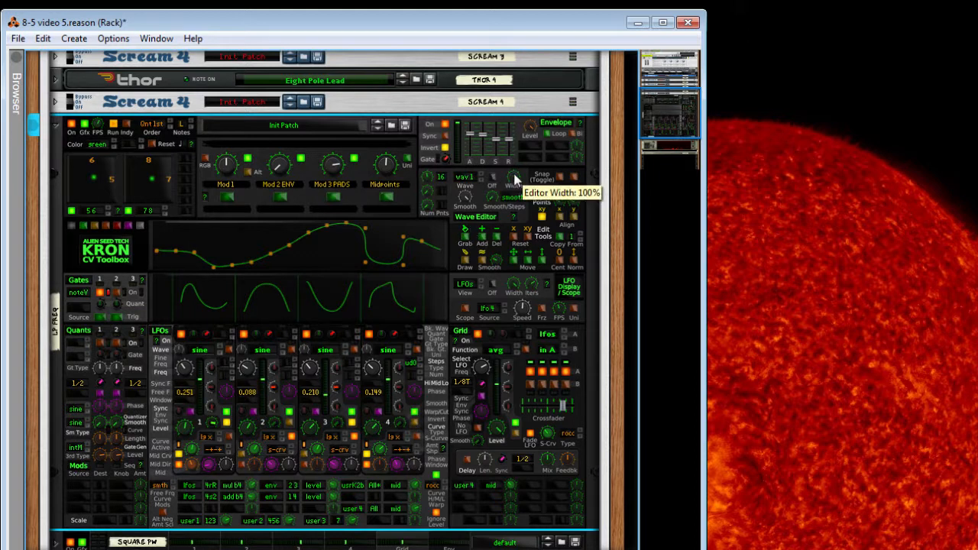
drag(514, 177, 520, 144)
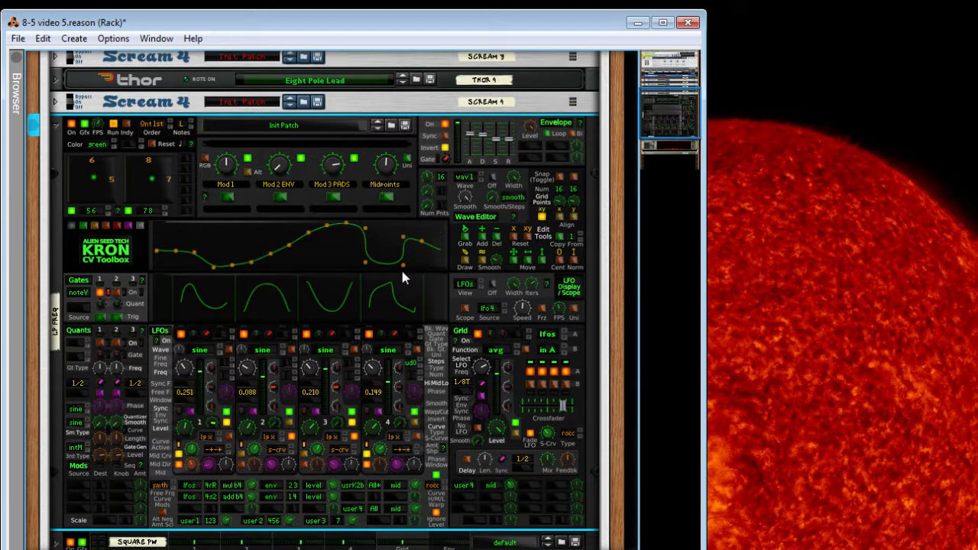
key(Tab)
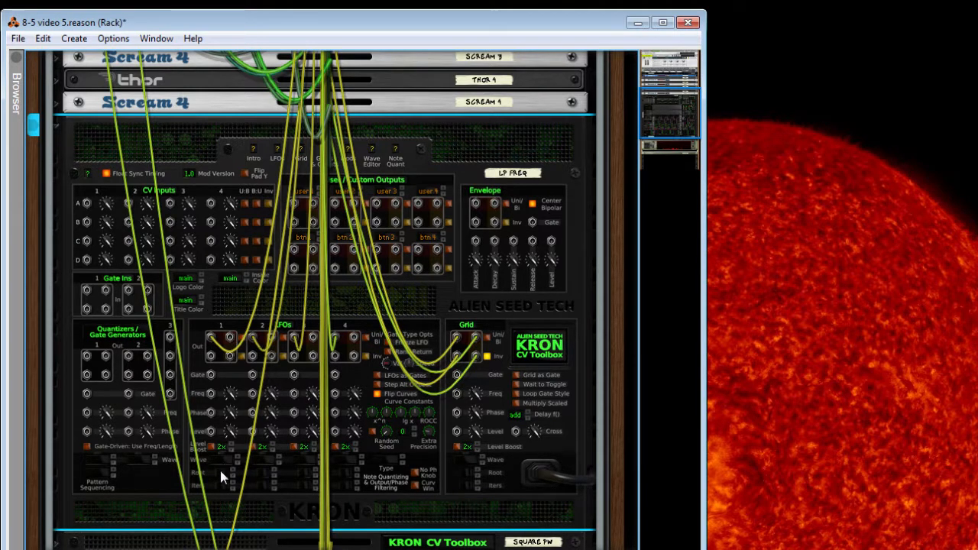
key(Tab)
- On the rear of LP FREQ, set the LFO 1 Wave to wav 1, choose a Note Quantizing Type, and return to the front
key(Tab)
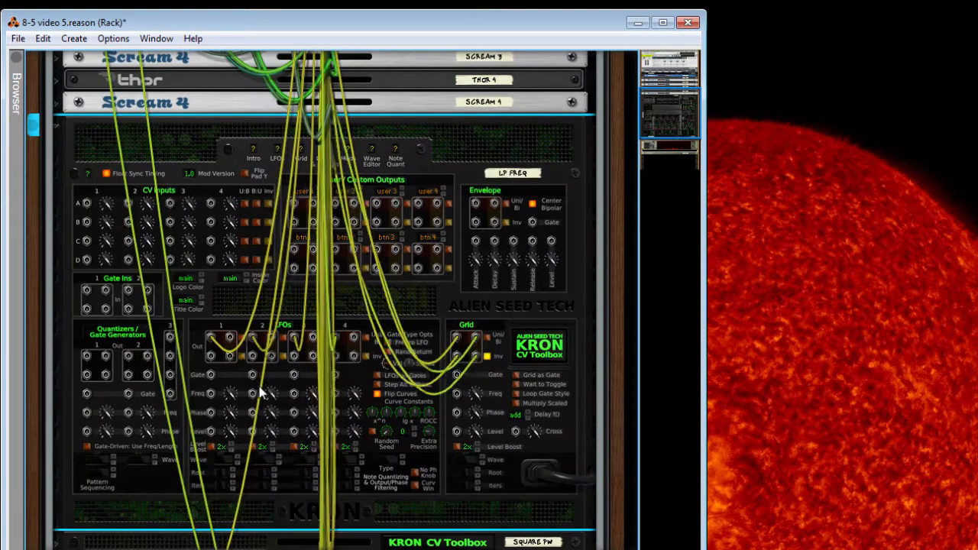
click(210, 460)
click(273, 487)
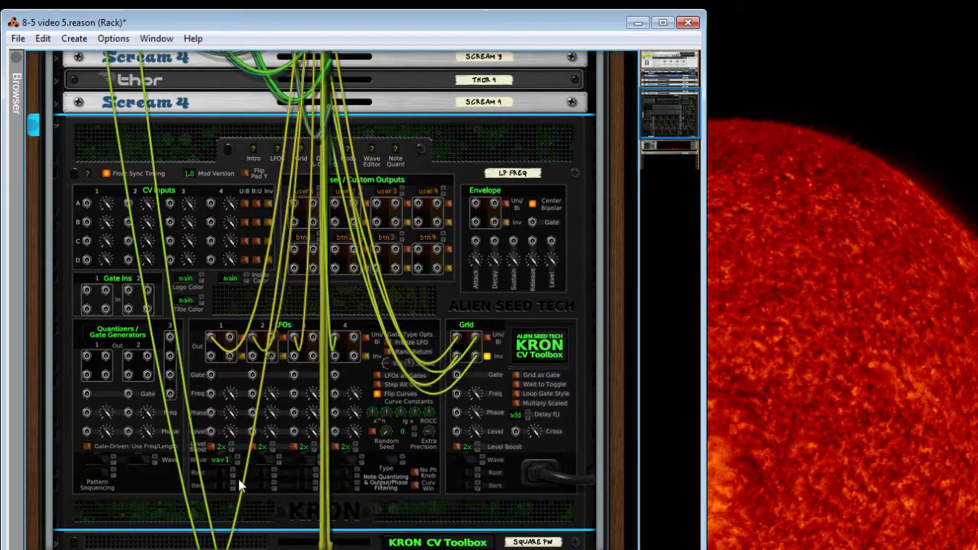
click(375, 467)
click(432, 487)
key(Tab)
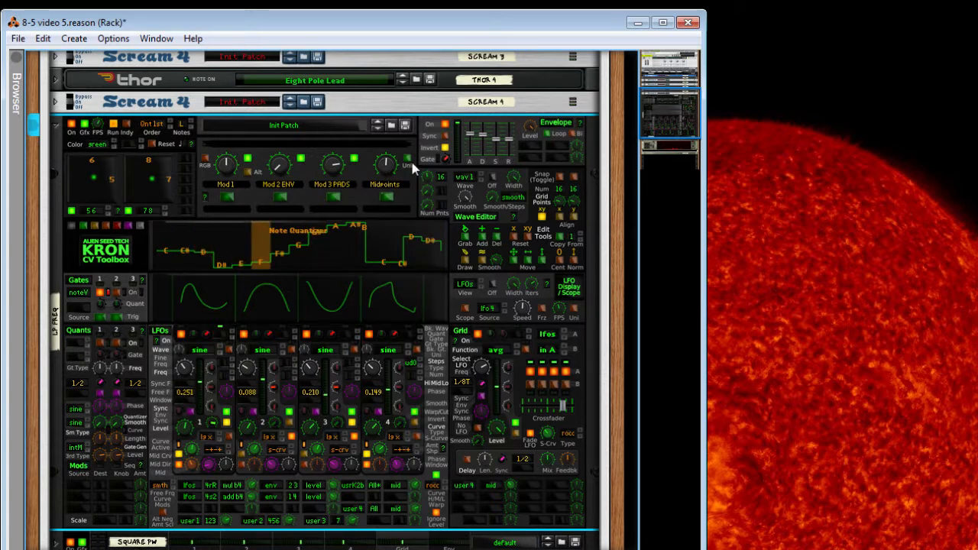
- Set Waveform 1 to 12 points and use the Draw tool to flatten all notes except raised C and G
scroll(430, 183, down, 4)
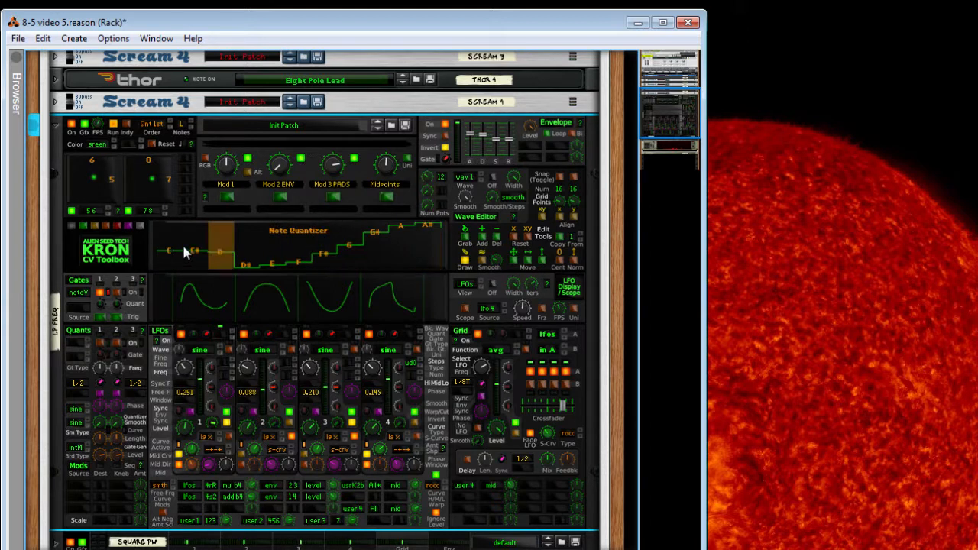
drag(212, 330, 730, 337)
drag(175, 250, 175, 245)
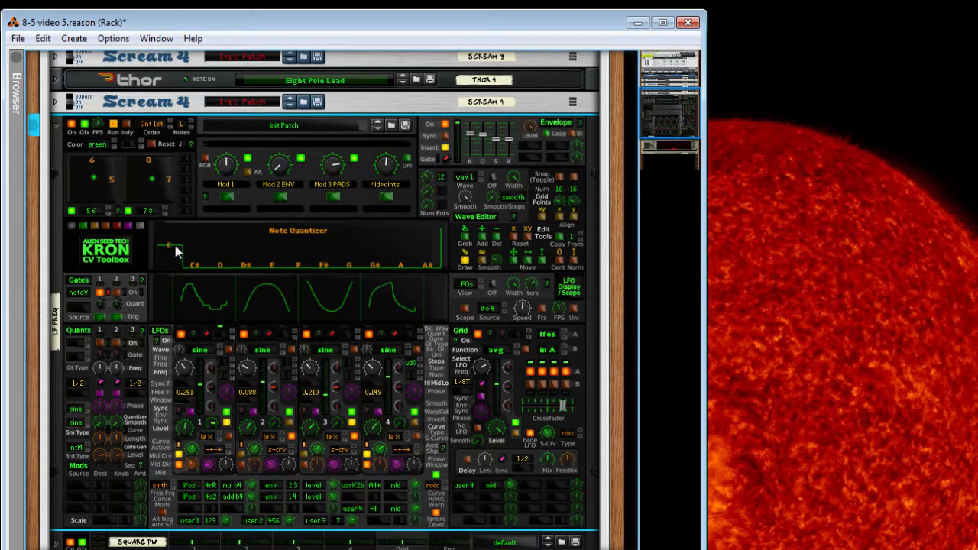
click(349, 246)
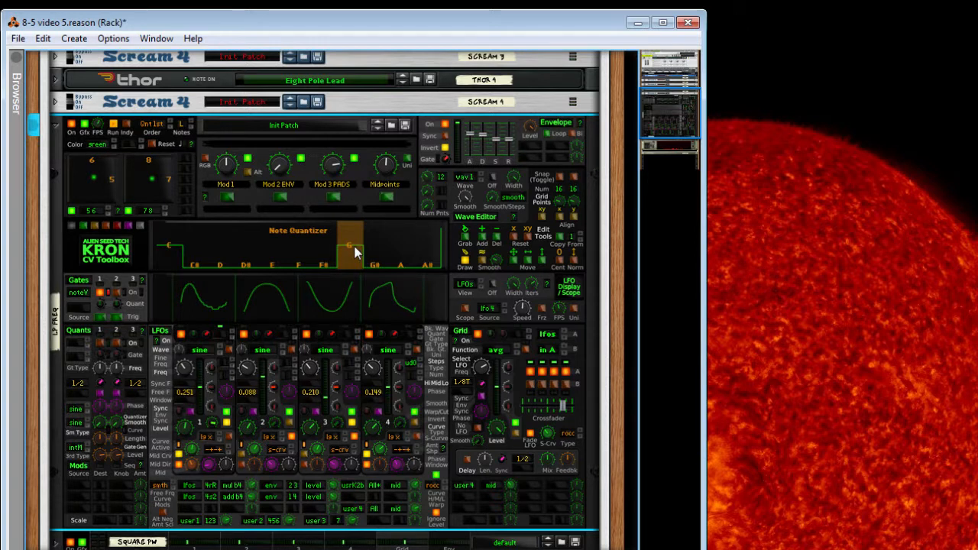
- On the rear of LP FREQ, set the Note Quantizing Type to wtnote and check the front display
key(Tab)
click(396, 464)
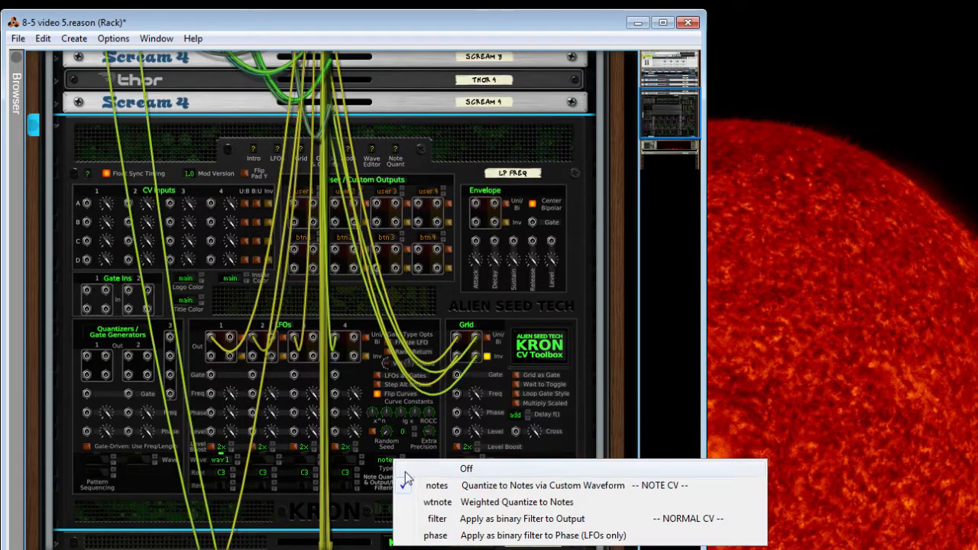
click(466, 500)
key(Tab)
key(Tab)
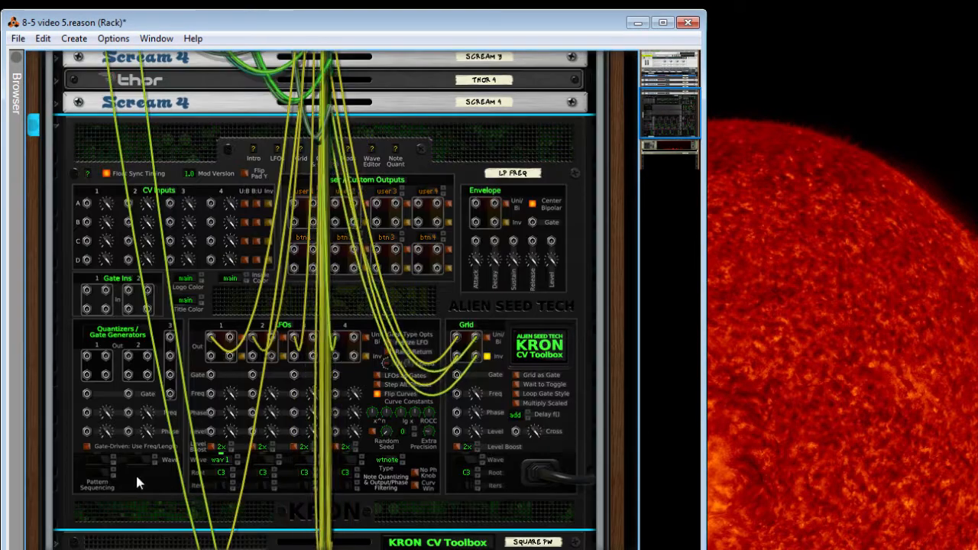
- Set Quantizer 1's Pattern Sequencing to wtptn and its Wave to wav 1 on the rear, and return to the front
click(98, 467)
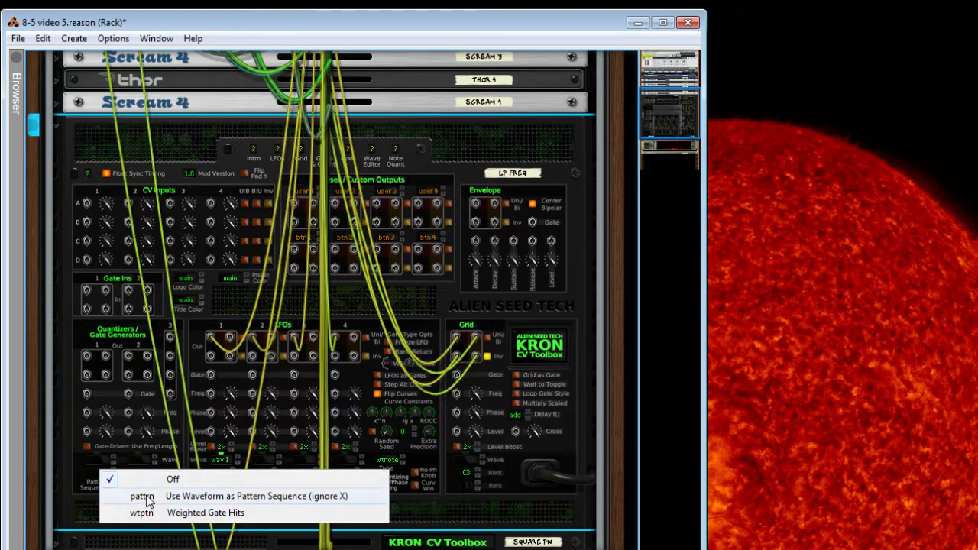
click(126, 513)
click(105, 463)
click(138, 486)
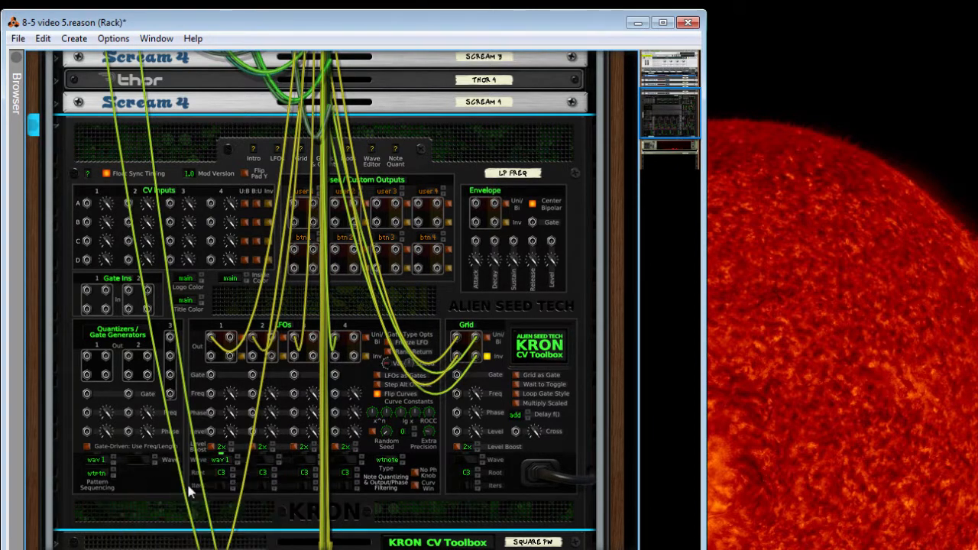
click(219, 463)
click(232, 470)
key(Tab)
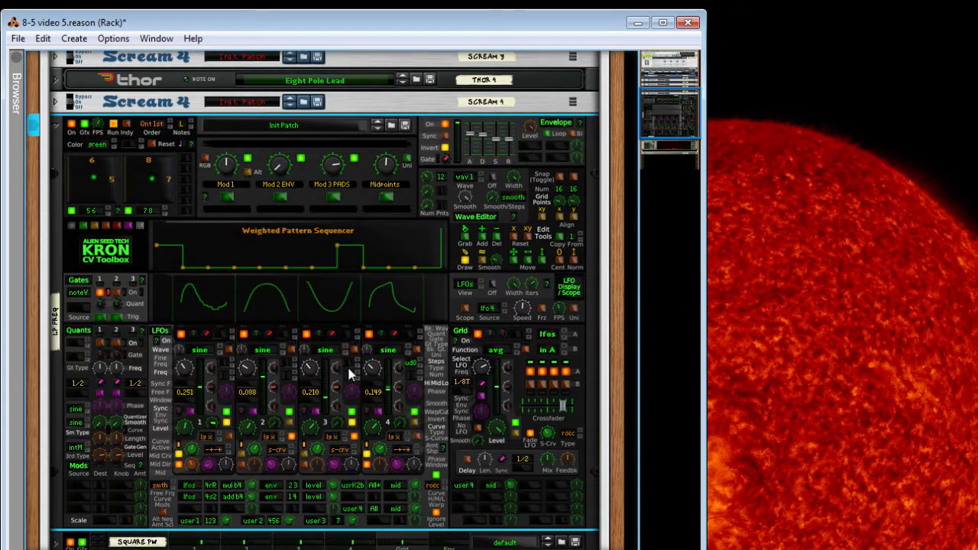